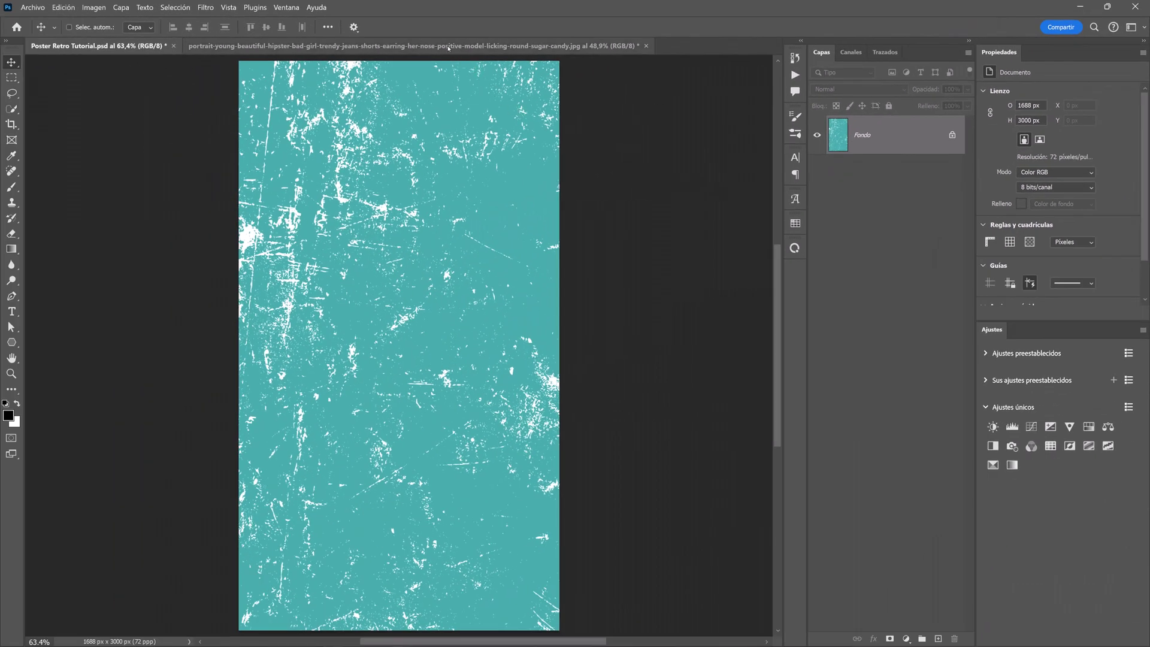
Step: Switch to the portrait photo and set the Pen tool to Trazado (path) mode
left_click(449, 48)
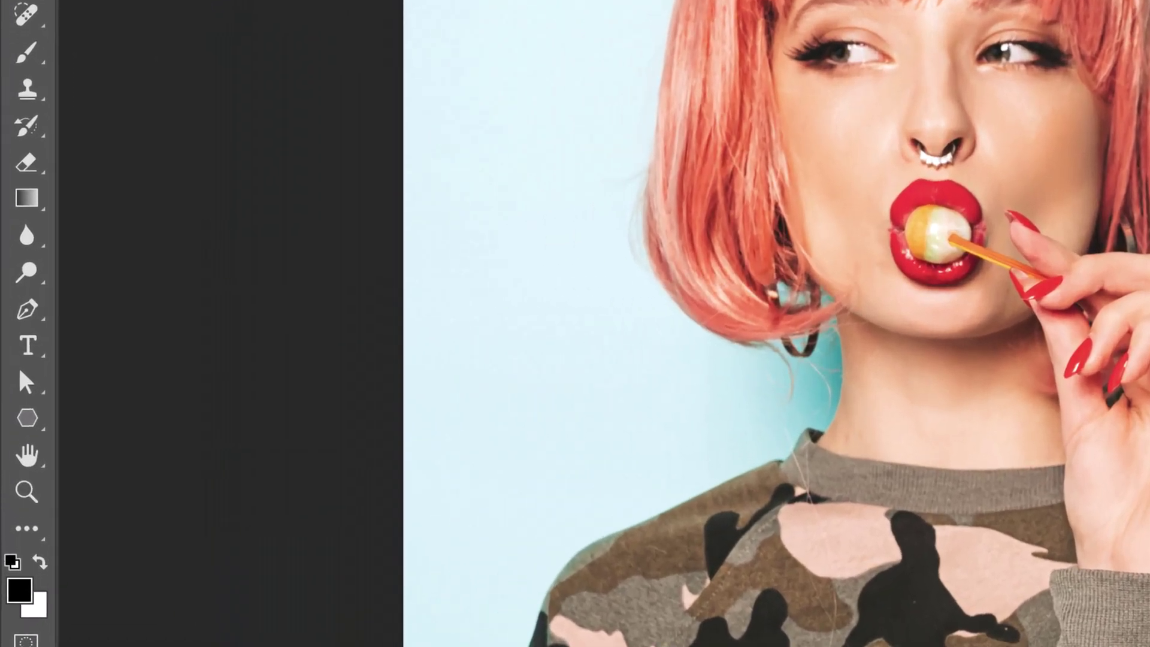
key("p")
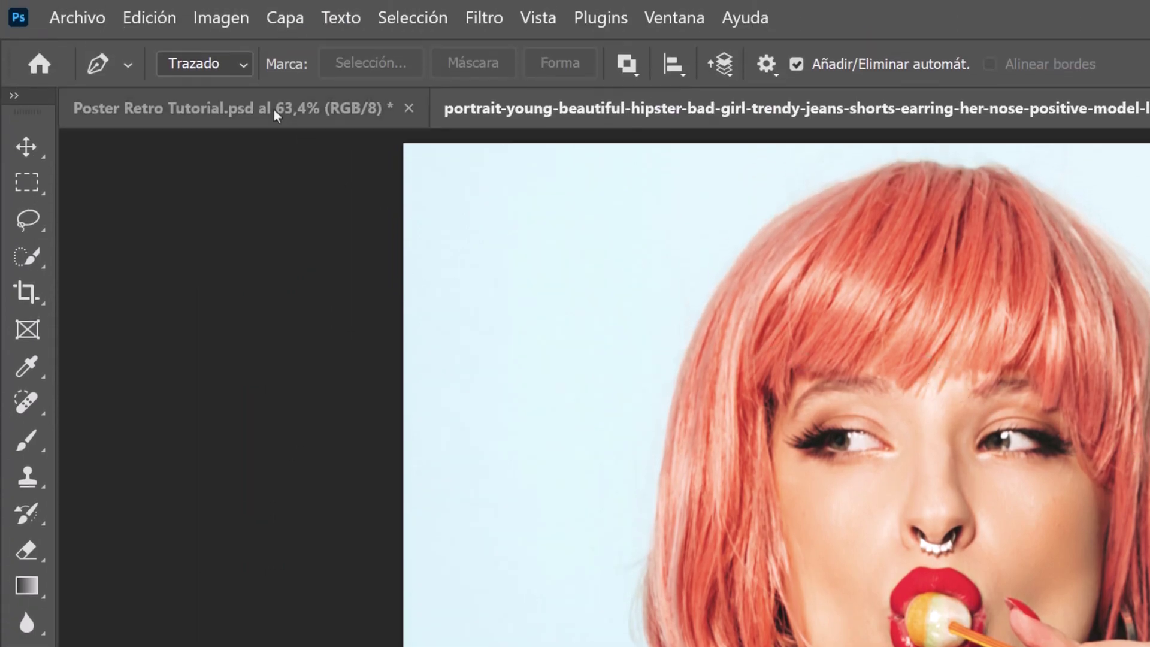
left_click(231, 63)
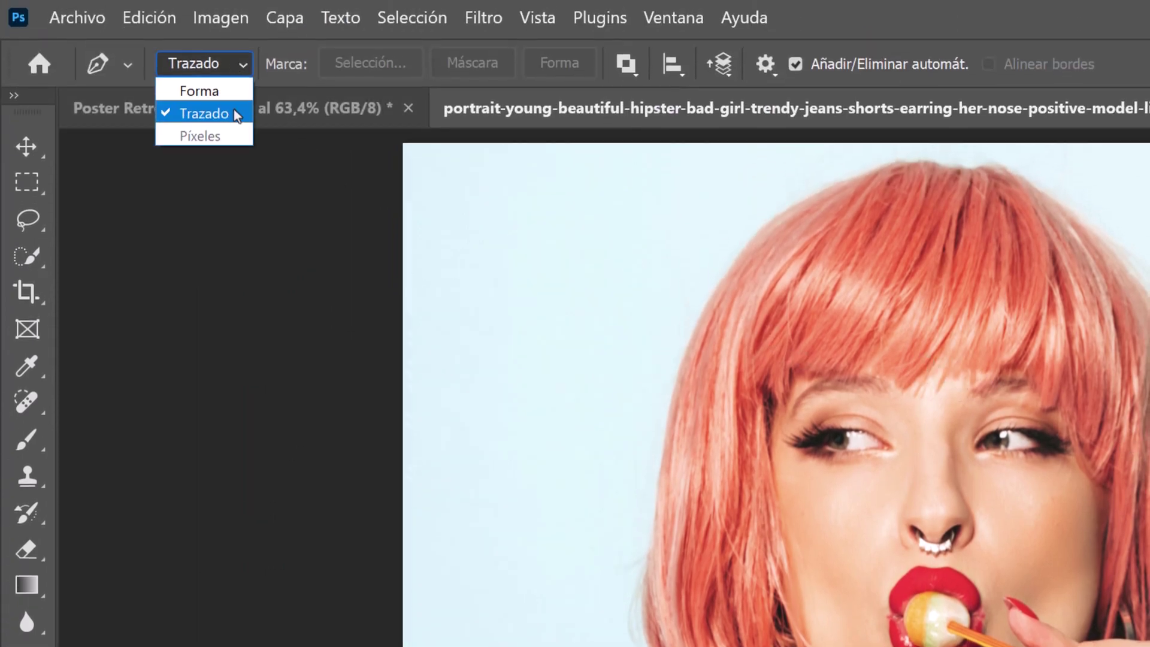
left_click(233, 109)
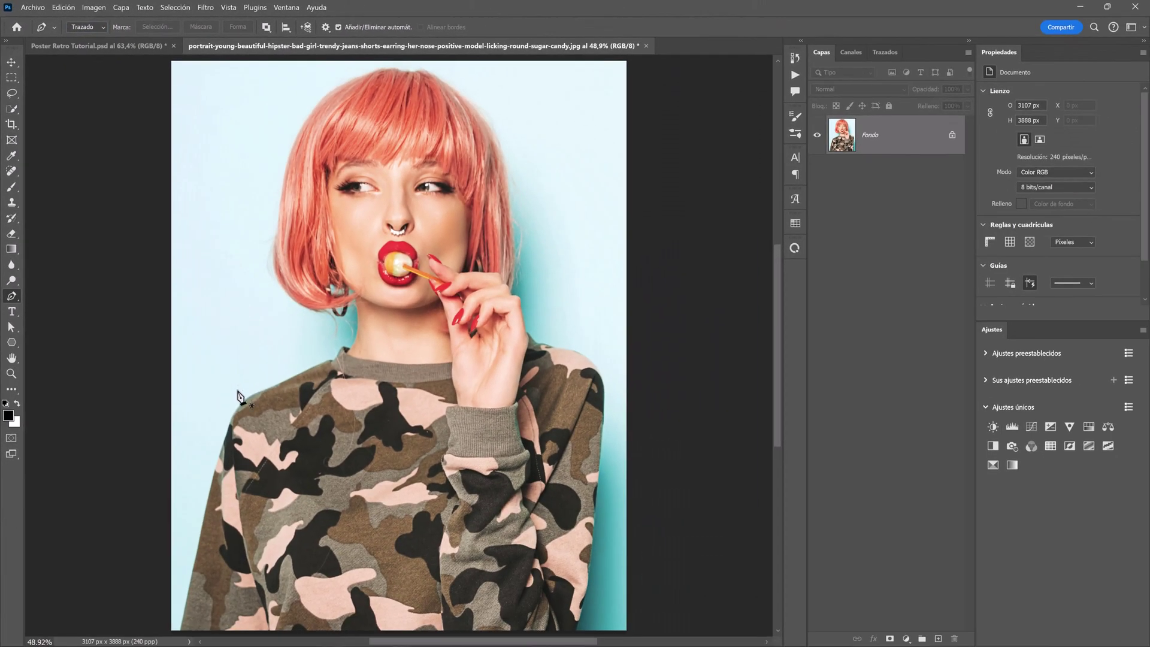
scroll(237, 395, "up", 3)
scroll(302, 263, "up", 2)
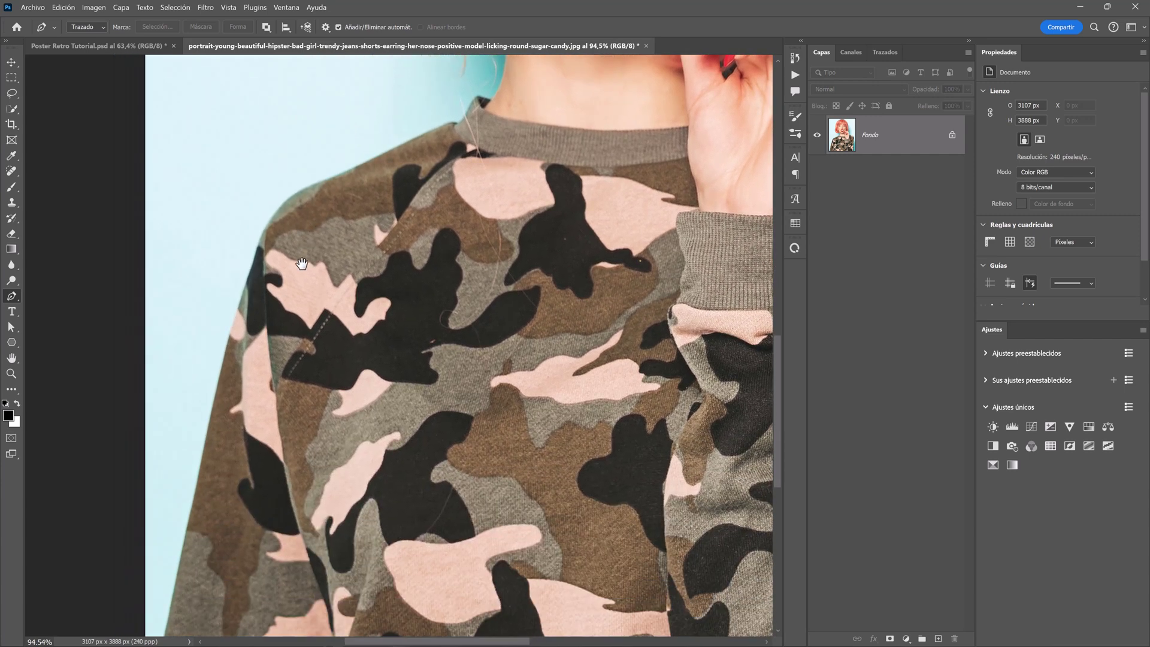
left_click_drag(302, 263, 319, 189)
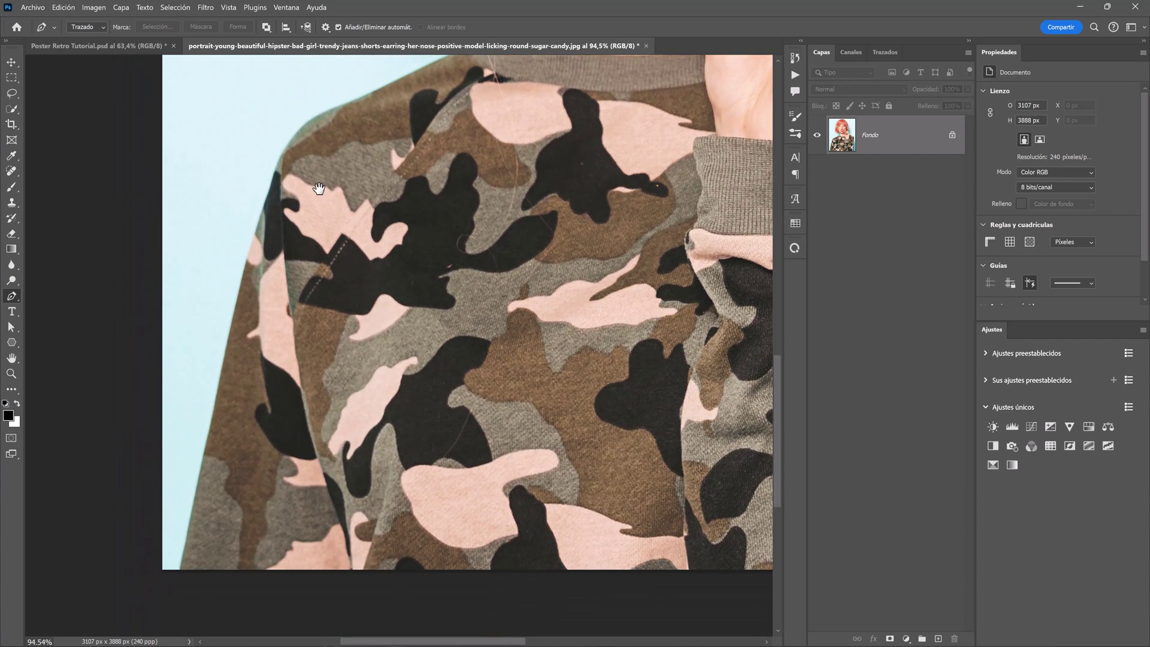
Step: Trace the path from the sweater's bottom-left up the shoulder and over the hair
left_click(180, 576)
left_click(226, 354)
left_click(259, 222)
left_click_drag(287, 147, 296, 134)
left_click_drag(332, 130, 245, 364)
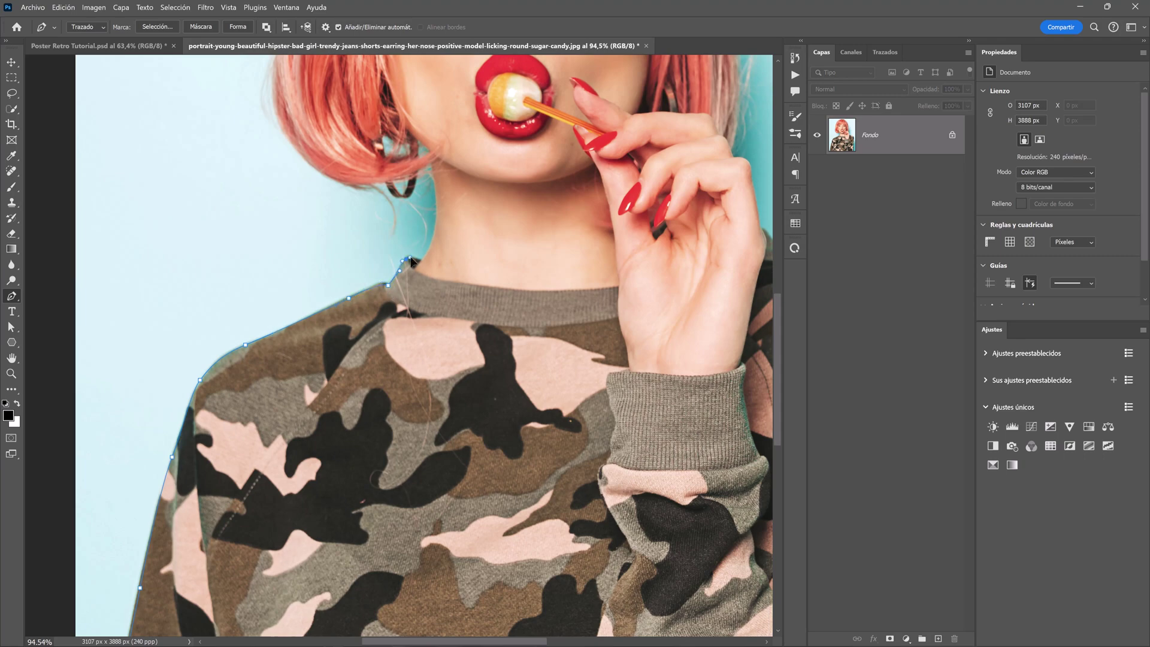
left_click_drag(386, 187, 414, 439)
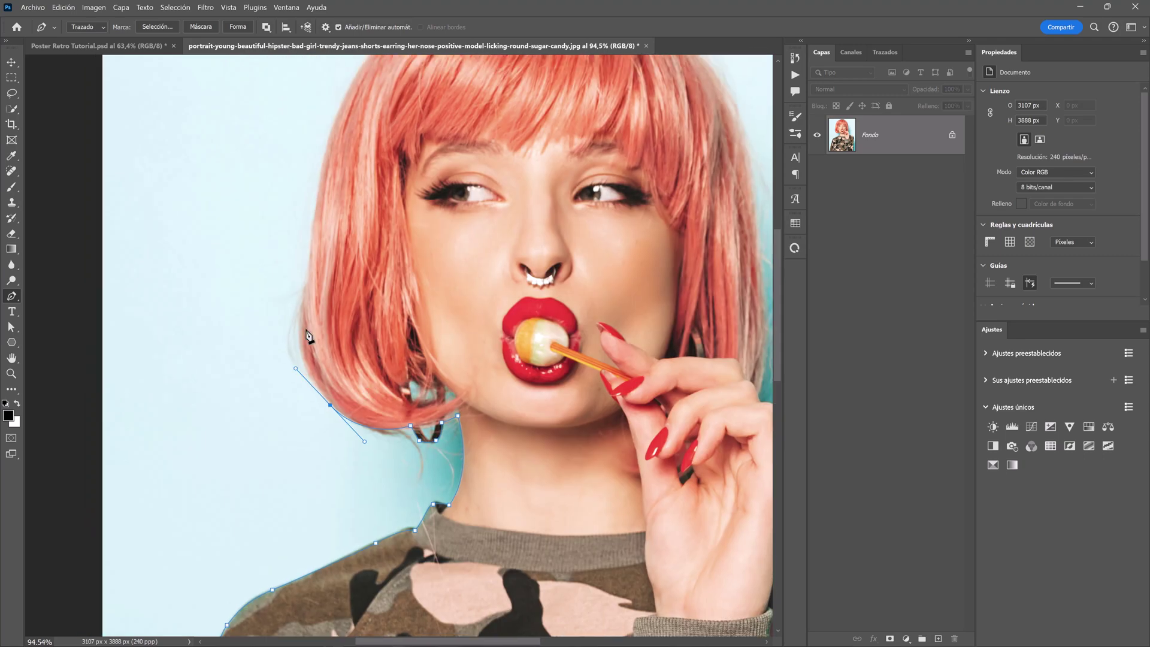
left_click(297, 330)
left_click_drag(298, 330, 195, 554)
left_click(220, 444)
left_click_drag(307, 248, 364, 206)
left_click(435, 196)
left_click(552, 236)
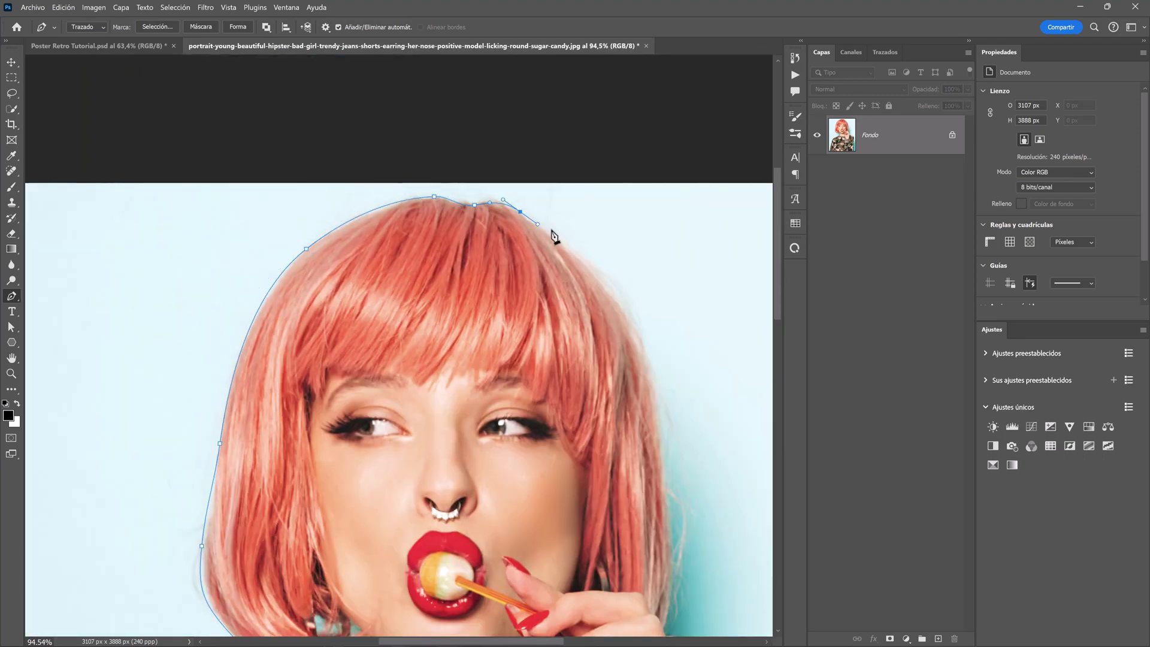
Step: Continue the path down the hand, right shoulder and sweater edge, closing it at the start
left_click(616, 295)
left_click_drag(617, 296, 571, 83)
left_click(582, 276)
left_click(602, 293)
left_click(612, 353)
left_click_drag(664, 371, 607, 249)
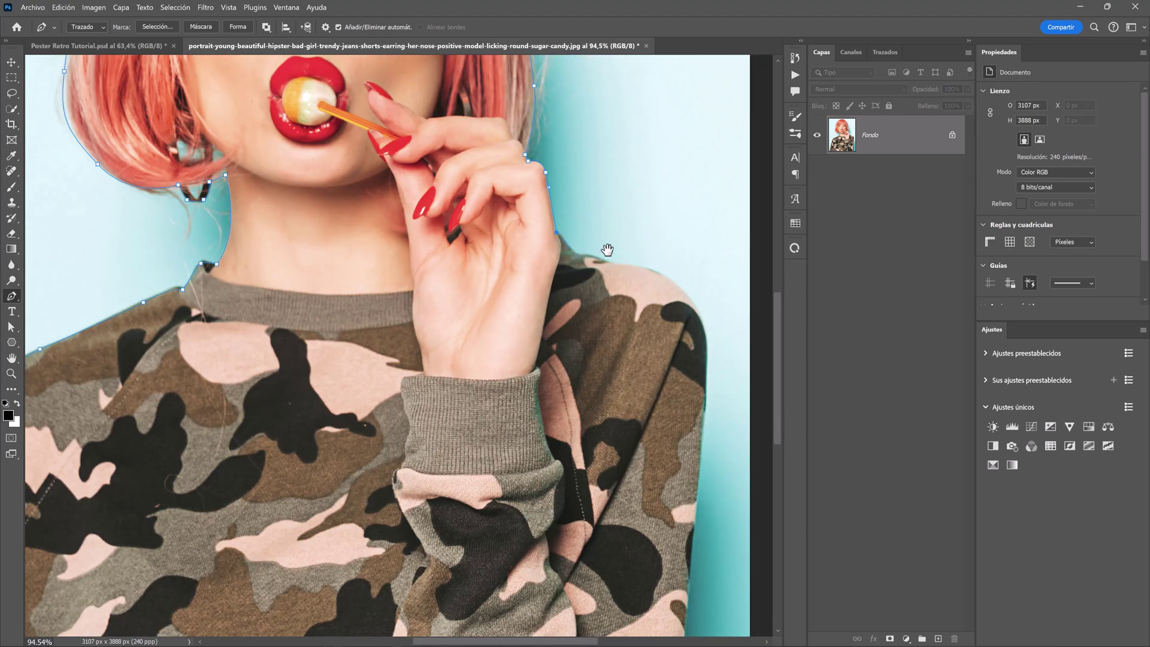
scroll(683, 351, "down", 5)
left_click(697, 141)
left_click(694, 176)
left_click(694, 209)
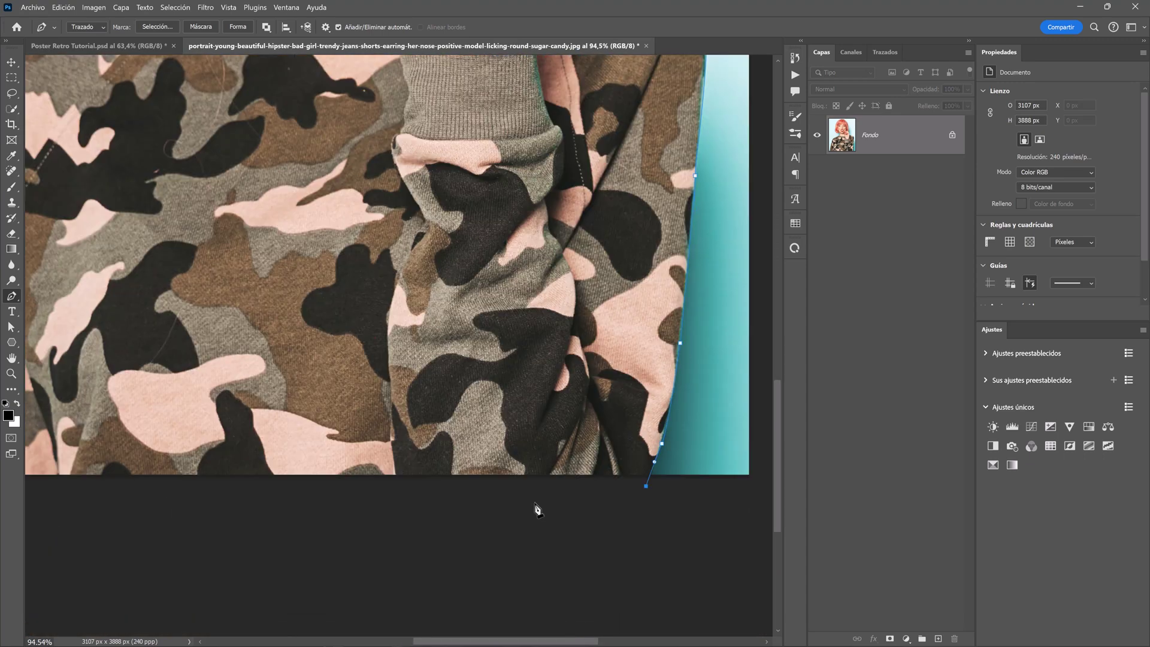
scroll(442, 397, "left", 5)
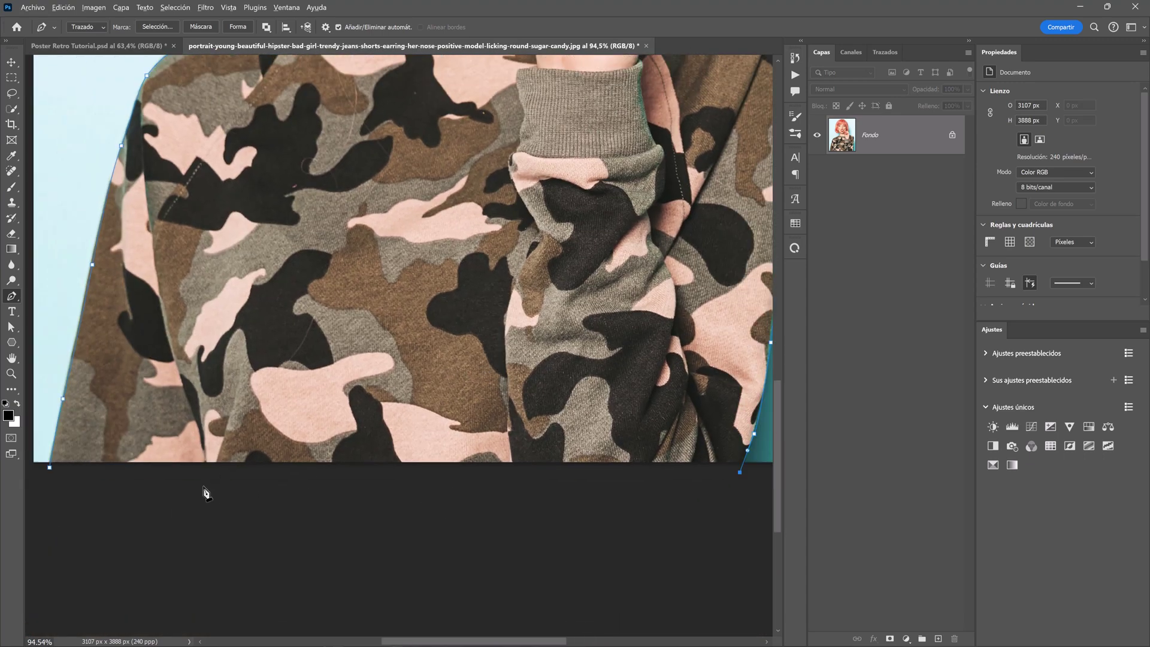
scroll(265, 500, "down", 2)
left_click(137, 438)
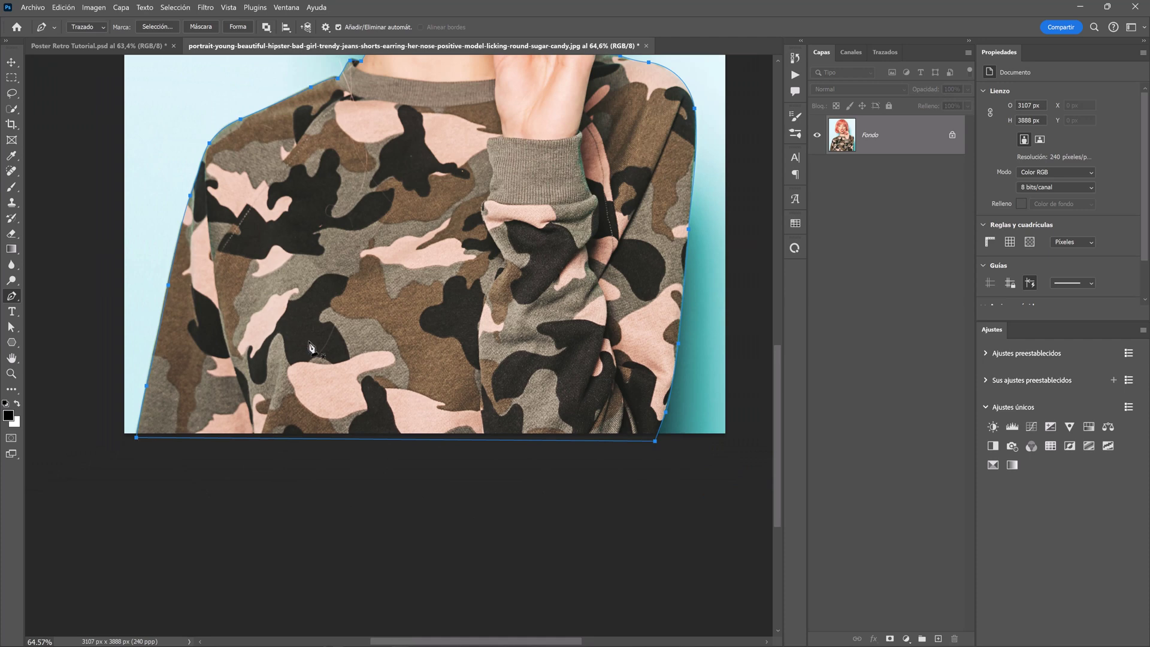
scroll(310, 347, "down", 2)
scroll(388, 249, "down", 1)
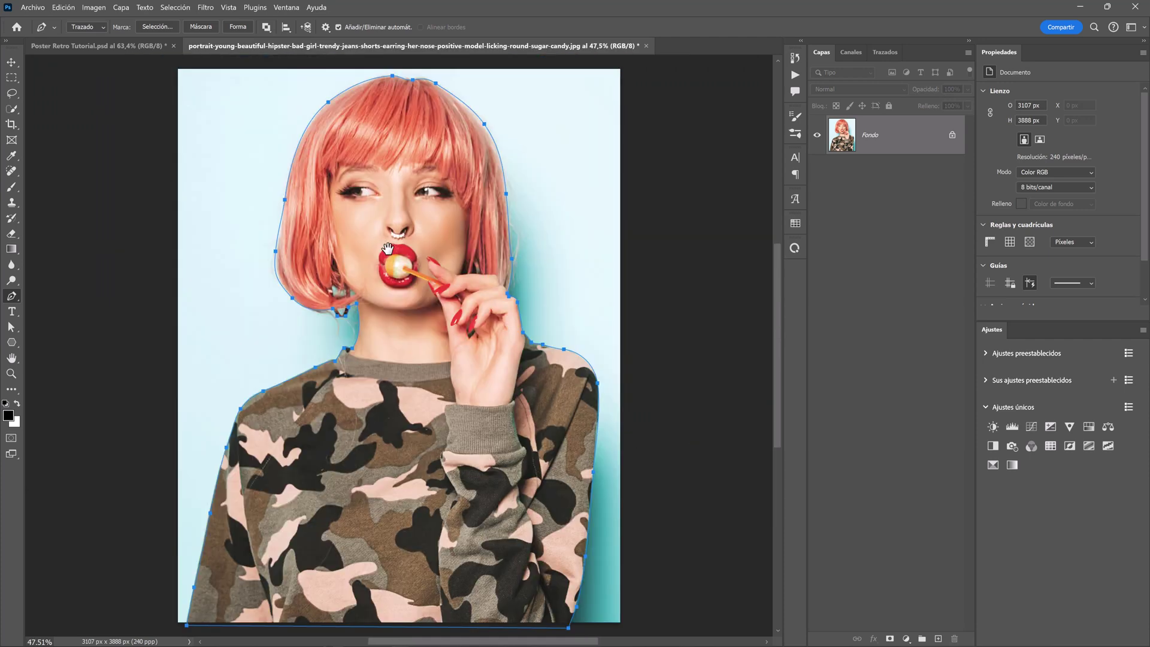
Step: Turn the path into a 0 px selection and copy the woman onto a new layer
right_click(388, 249)
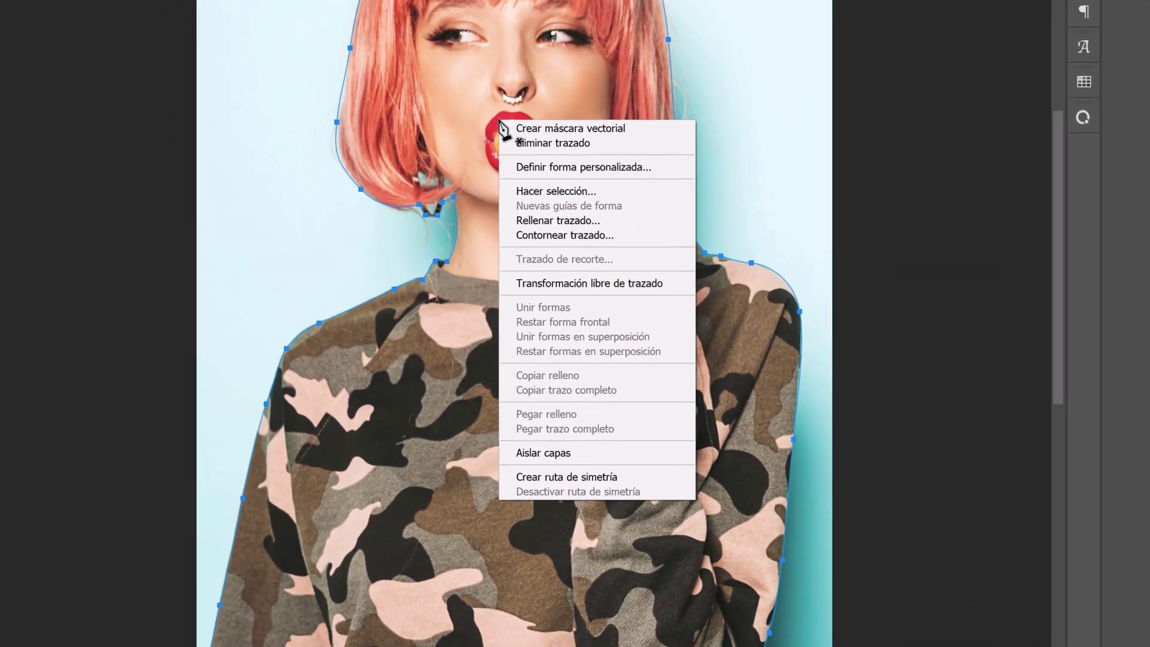
left_click(588, 185)
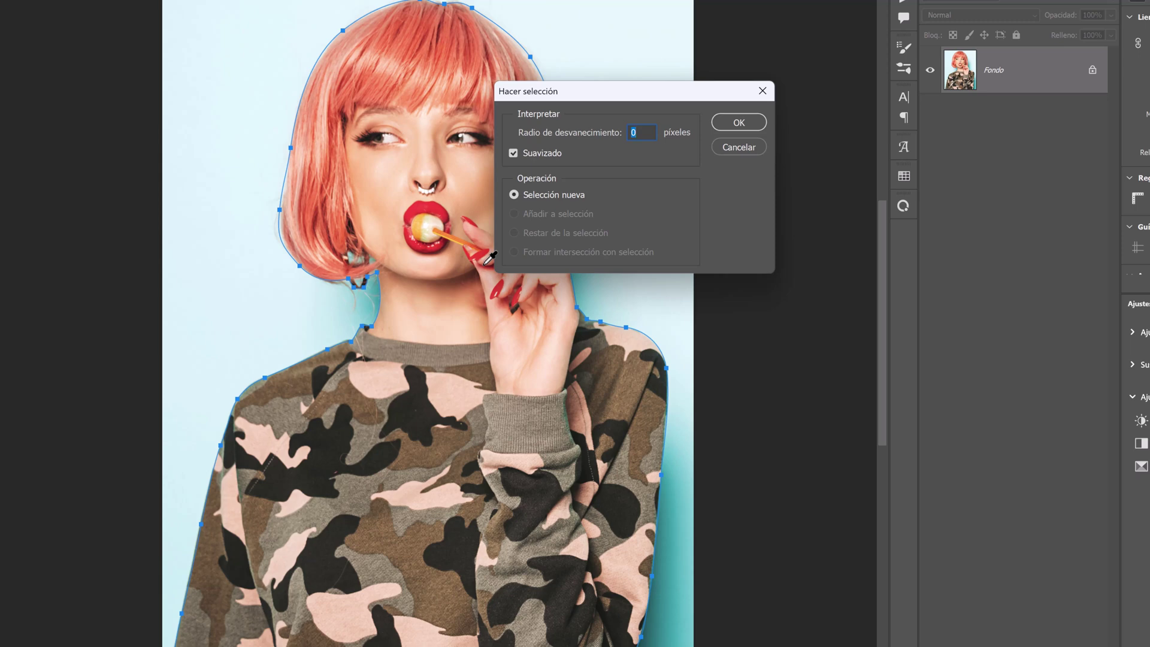
key("Return")
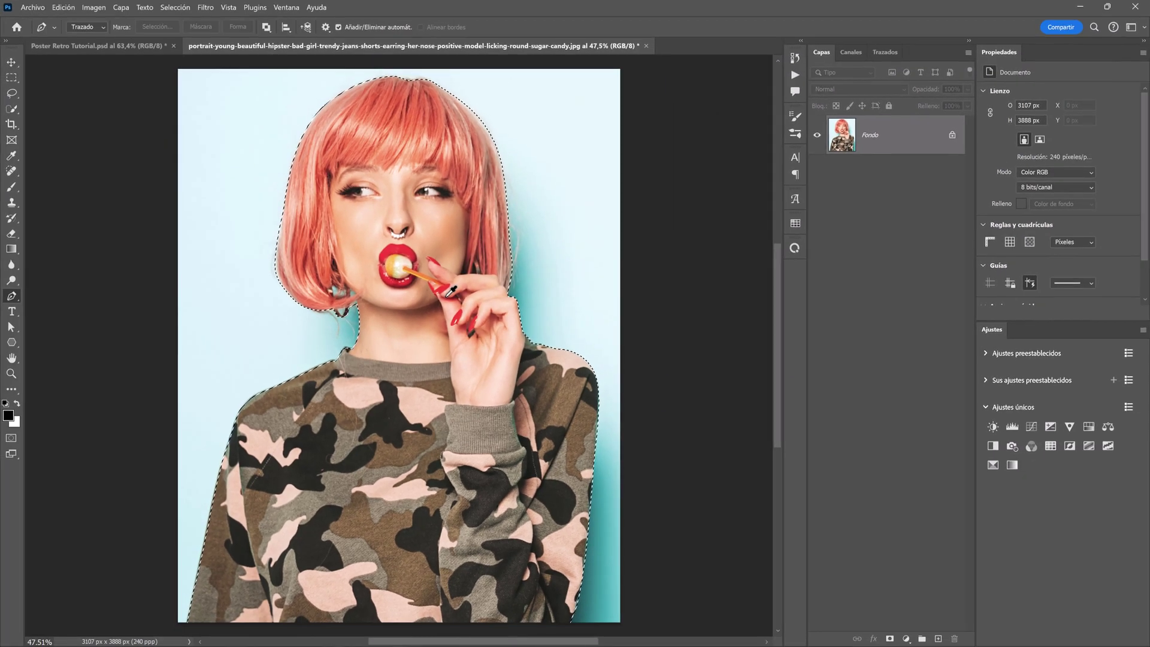
key("v")
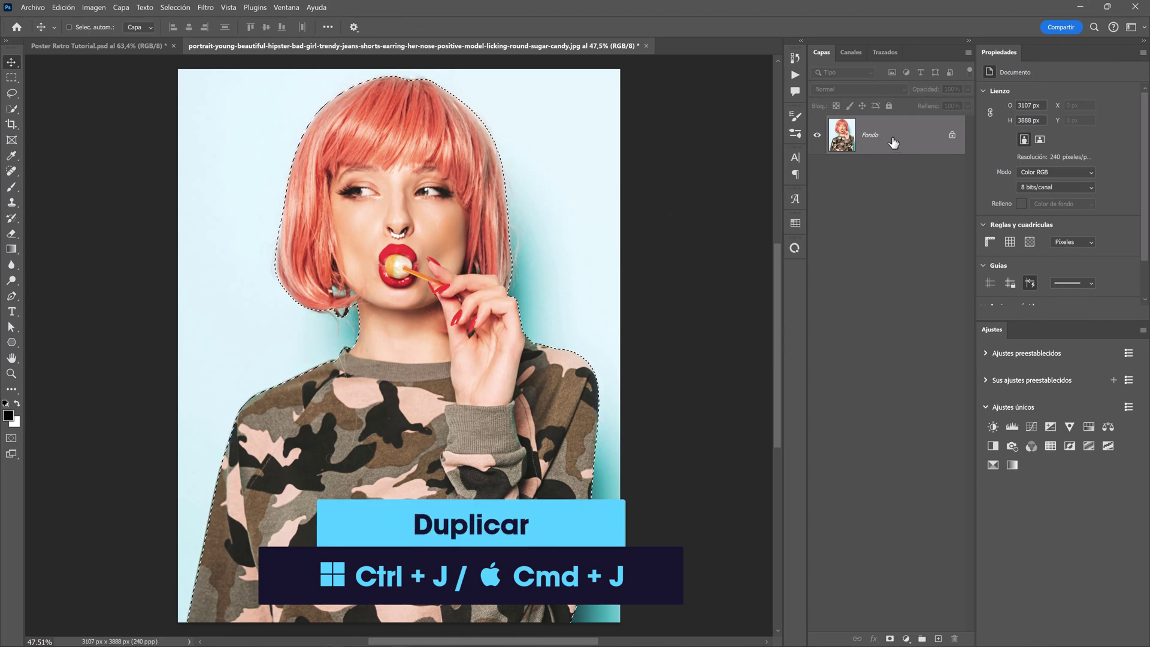
key("ctrl+j")
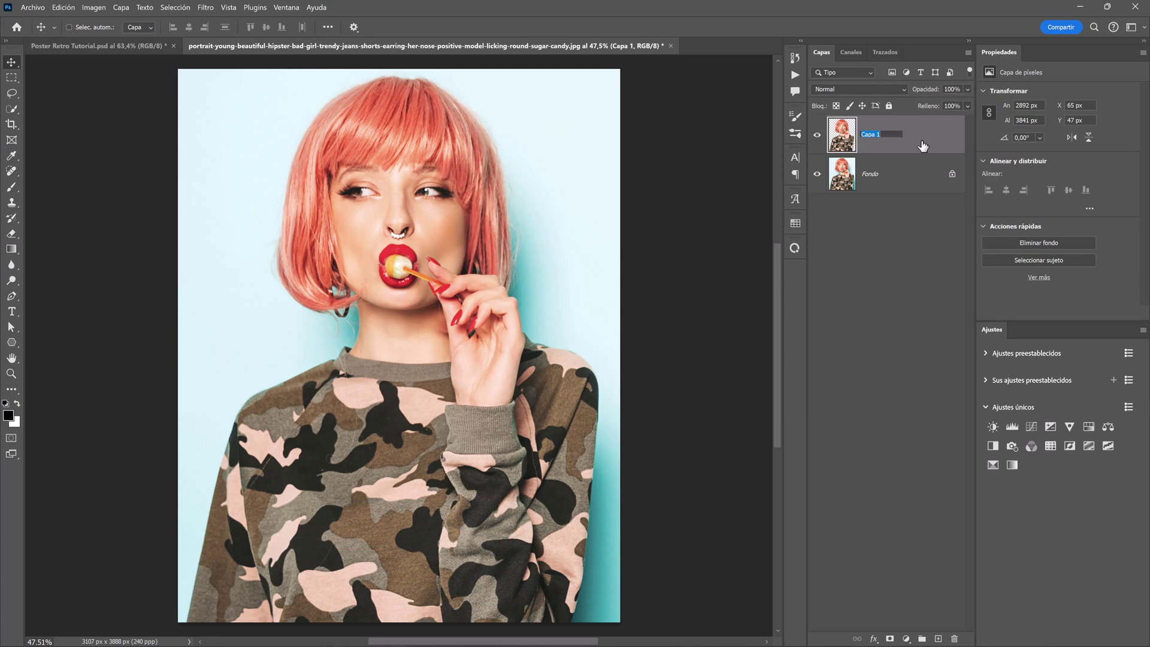
Step: Name the new layer 'Sujeto' and convert it into a smart object
type("o")
key("Return")
right_click(924, 145)
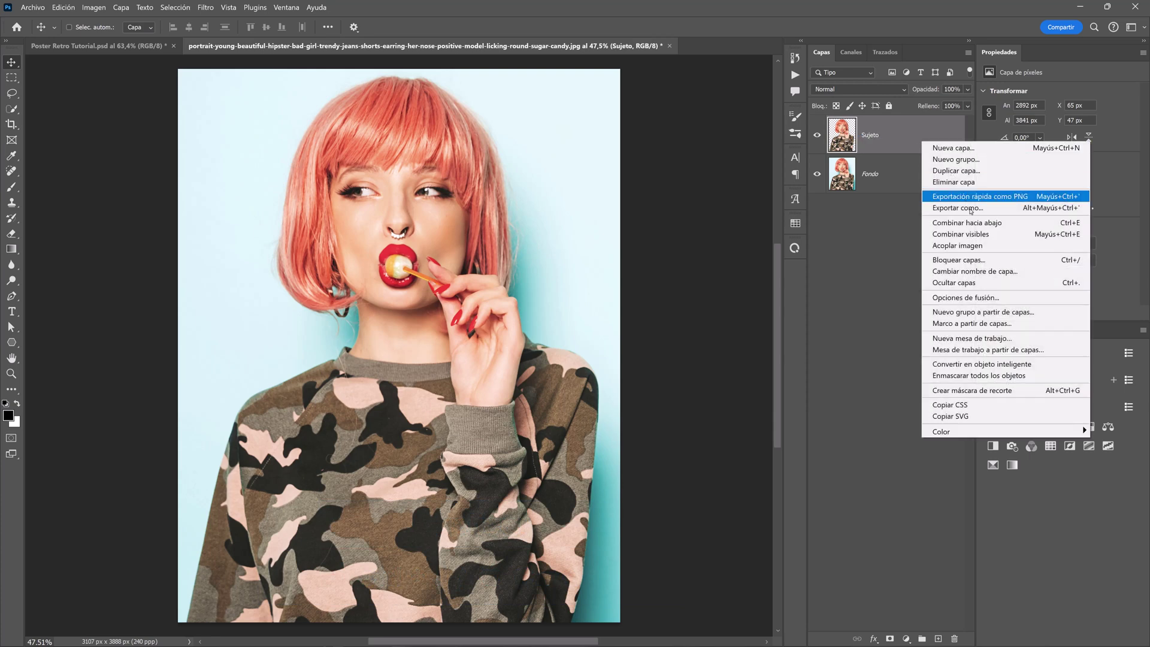
left_click(973, 365)
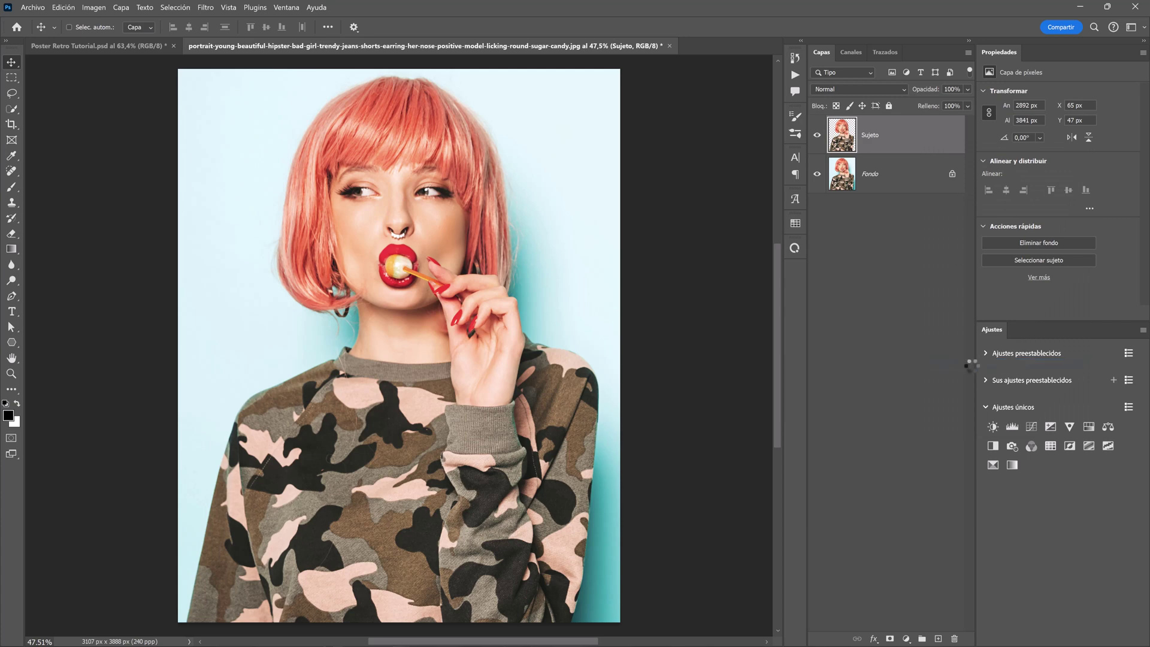
Step: Drag Sujeto into the Poster Retro document, scale it down, move it to the bottom, then select Fondo
mouse_move(905, 147)
left_mouse_down()
mouse_move(174, 86)
mouse_move(380, 359)
mouse_move(376, 324)
left_mouse_up()
key("ctrl+t")
left_click_drag(101, 322, 238, 322)
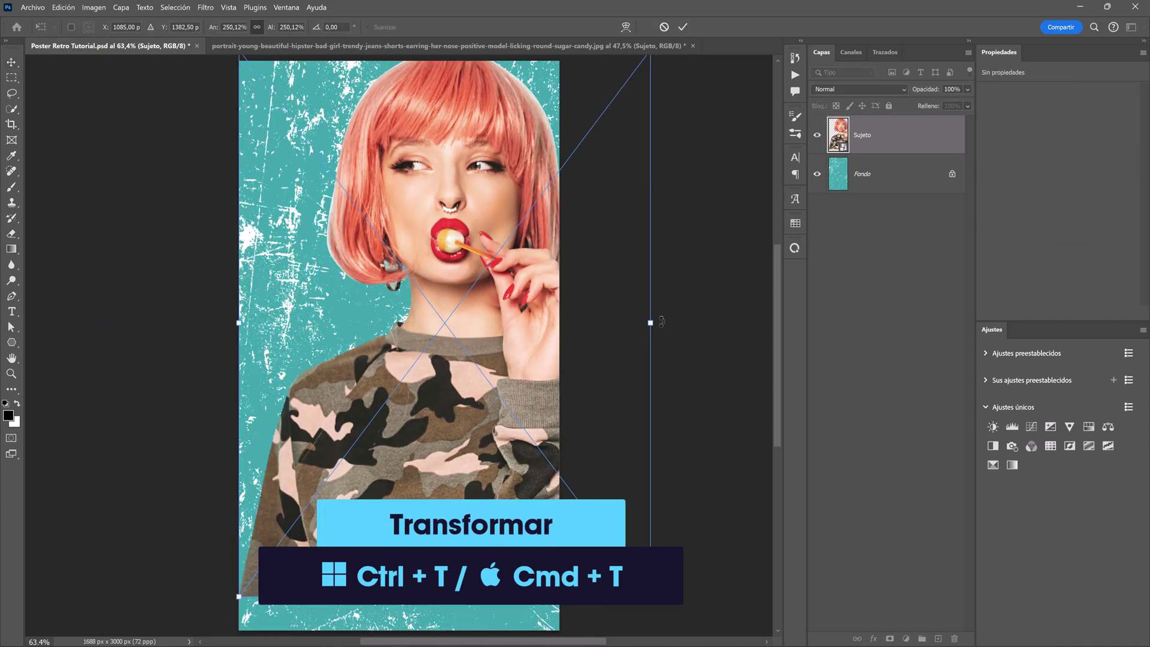
left_click_drag(650, 322, 560, 322)
left_click_drag(492, 298, 490, 385)
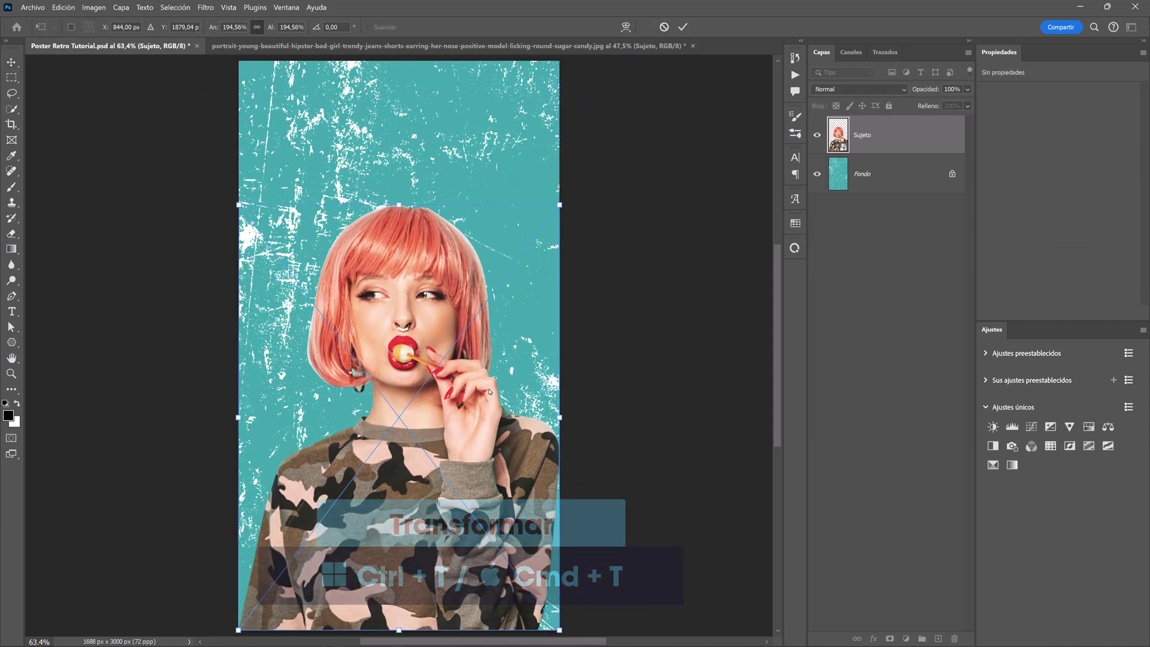
key("Return")
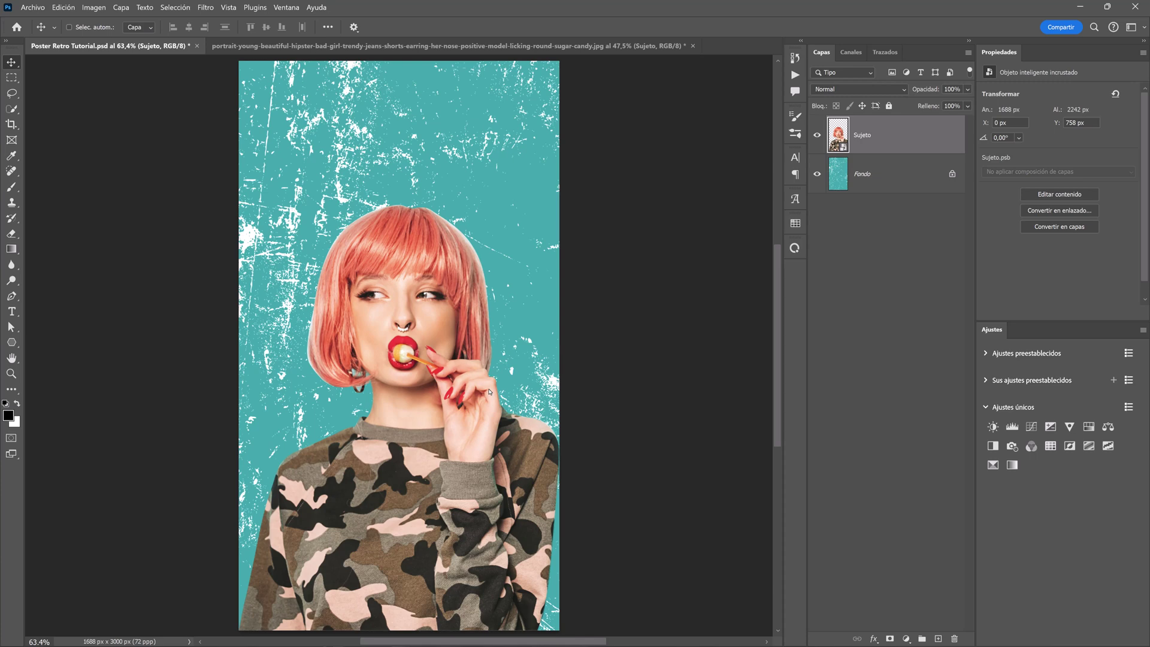
left_click(899, 180)
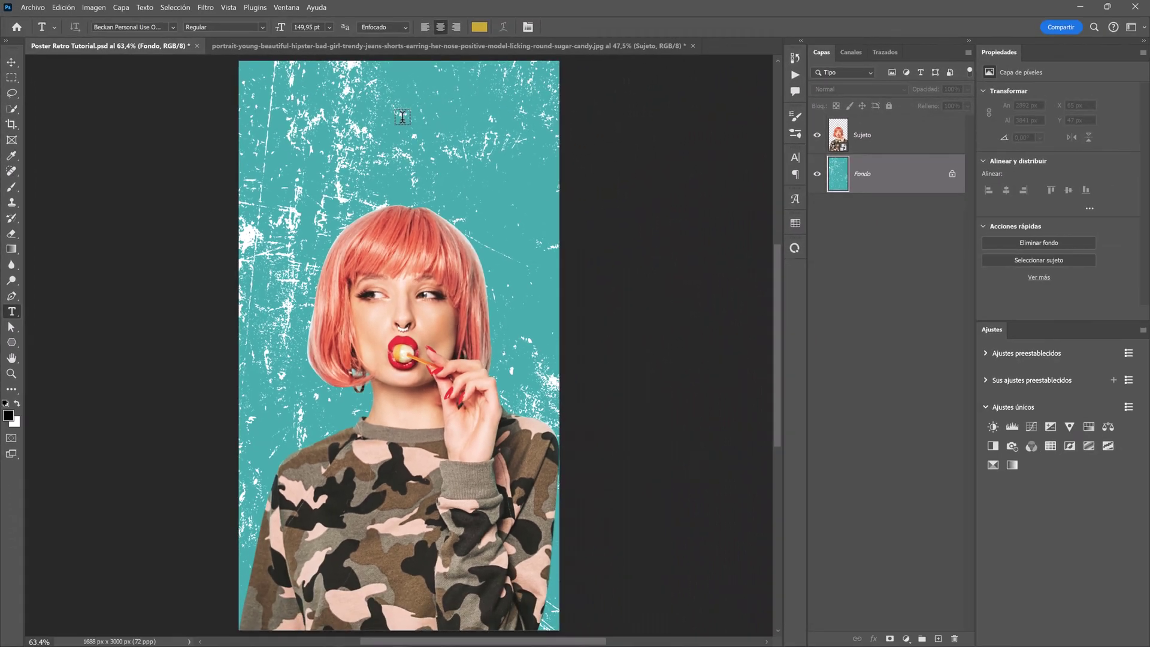
Step: Type the title 'CHUPA CHUPS' near the top of the poster
left_click(392, 117)
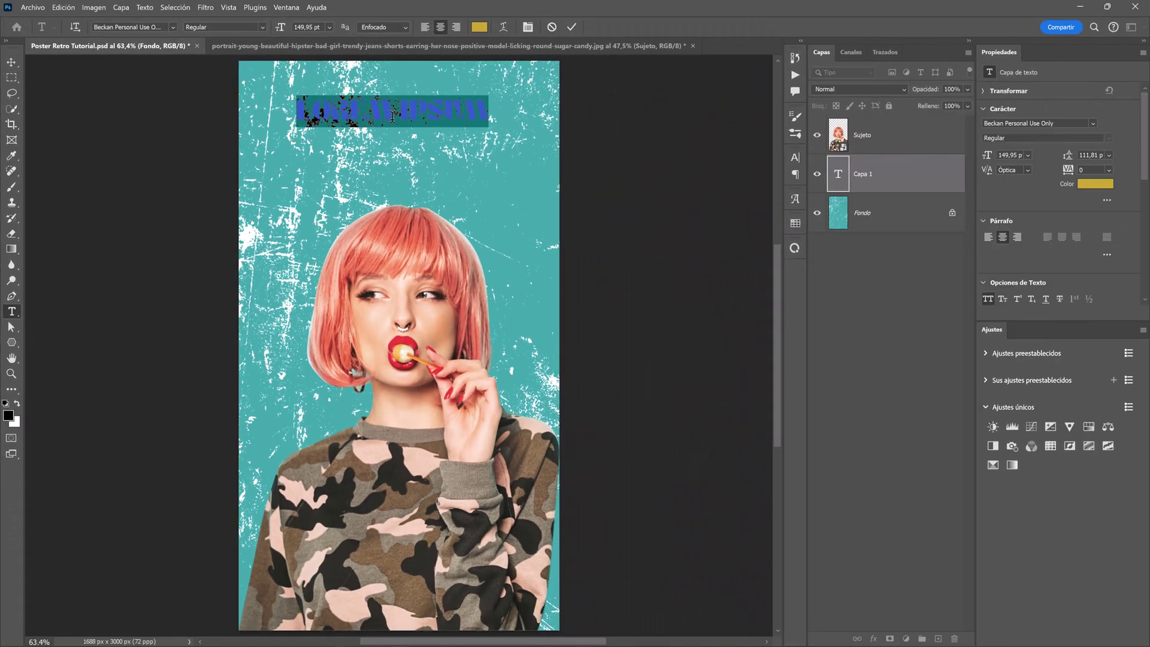
type("chupa")
key("Return")
type("chups")
left_click(896, 180)
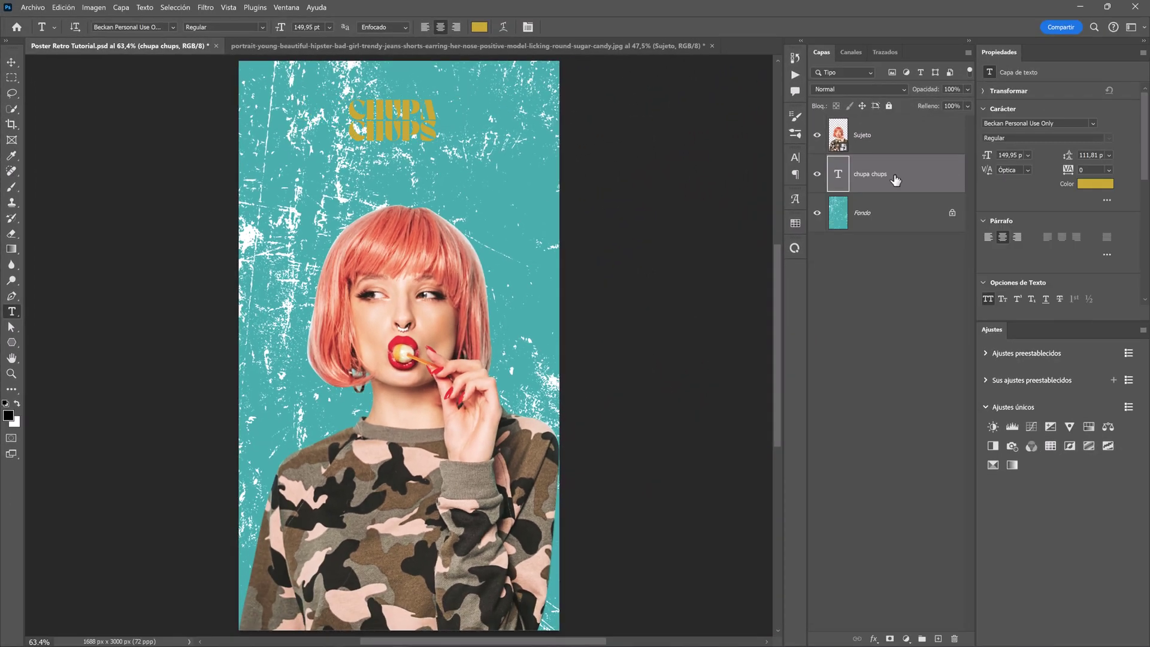
Step: Scale the title up with Free Transform so it spans the poster top
key("ctrl+t")
left_click_drag(393, 145, 399, 227)
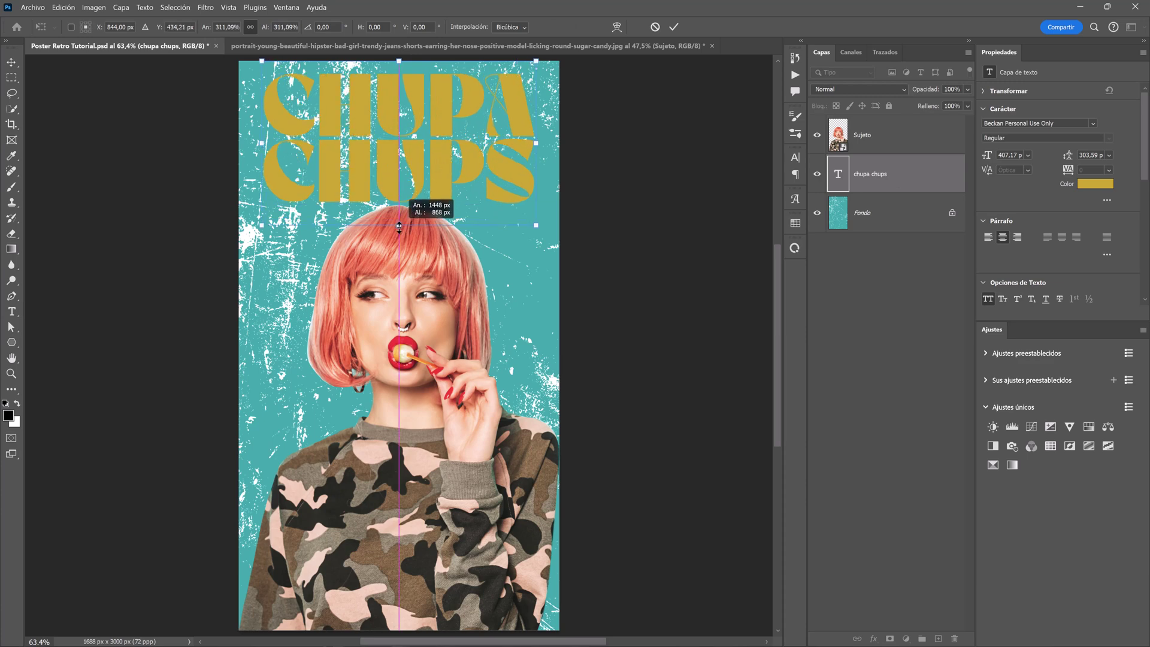
key("Return")
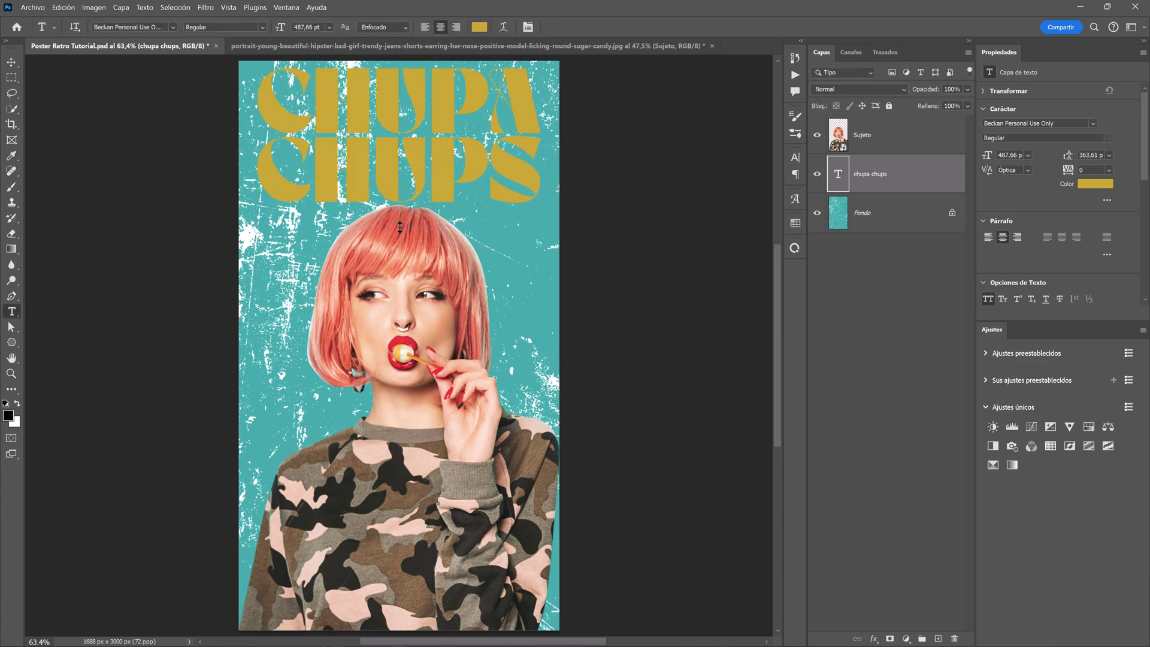
key("v")
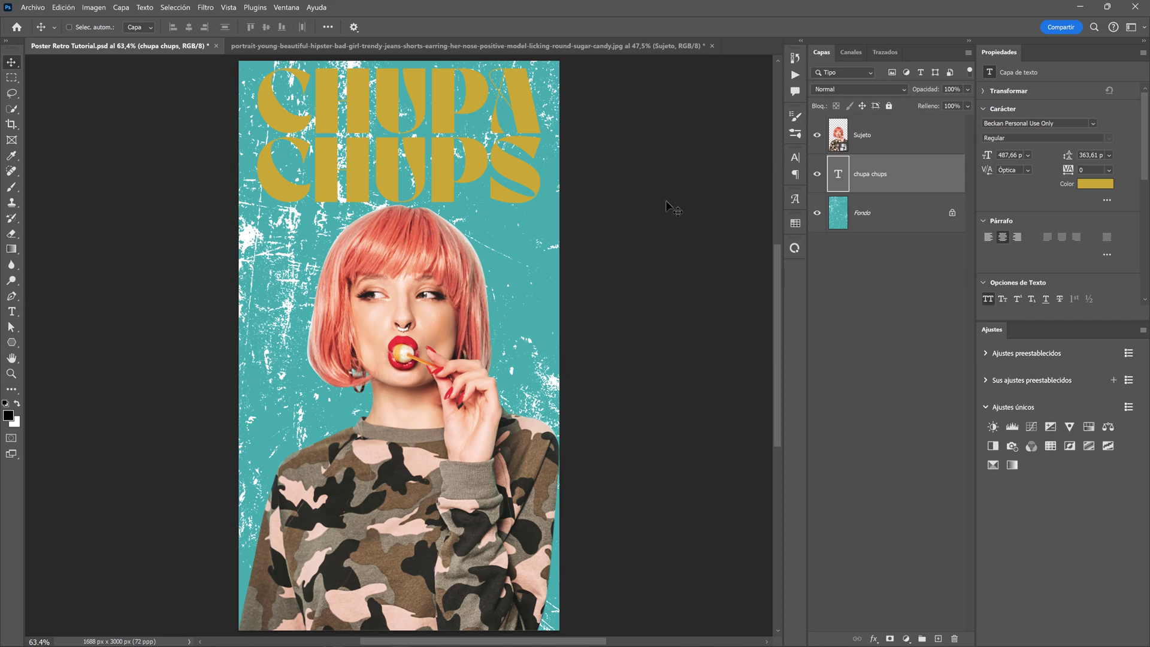
Step: Add a Blanco y negro adjustment above Sujeto and mask out the CHUPA CHUPS letters in black
left_click(899, 138)
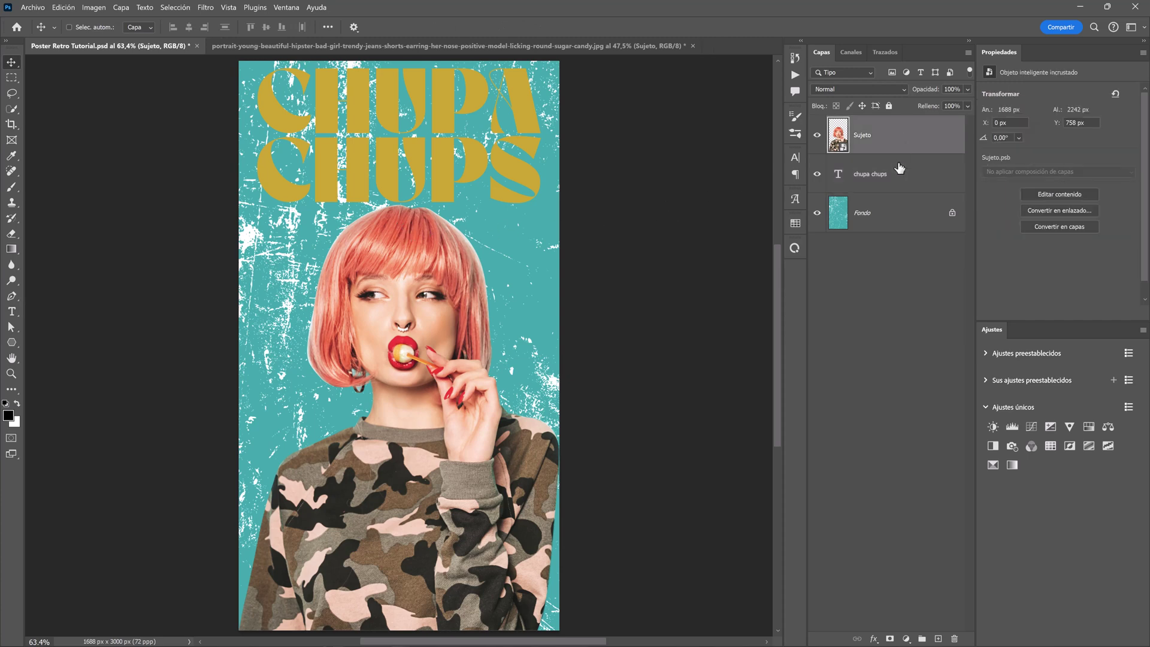
left_click(905, 640)
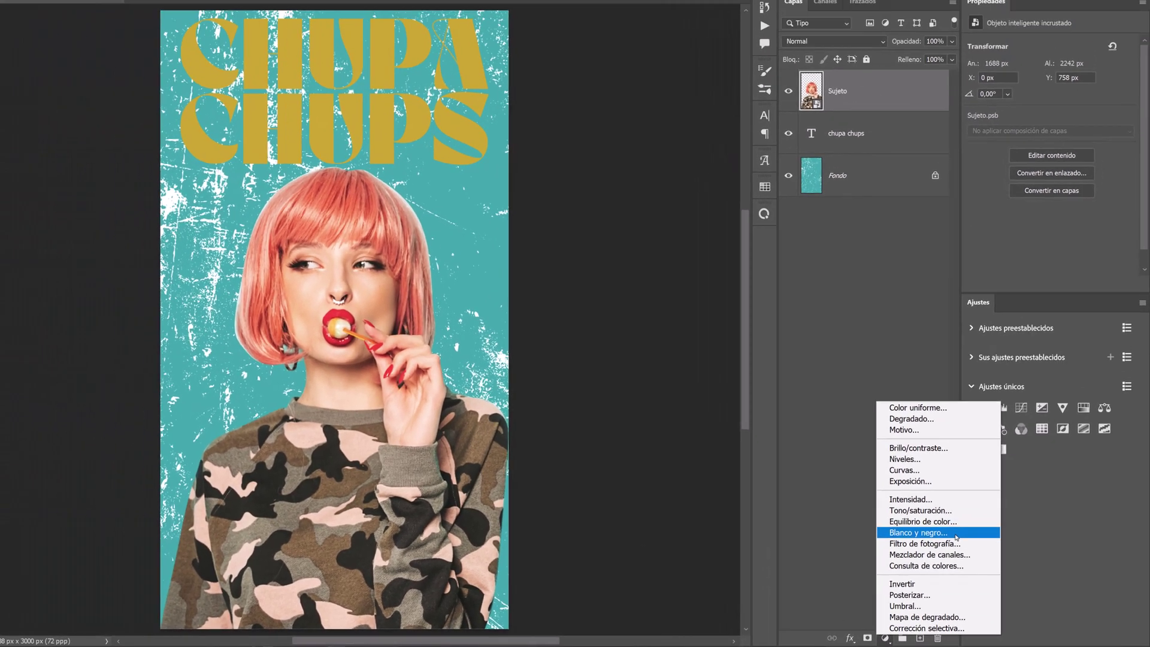
left_click(953, 533)
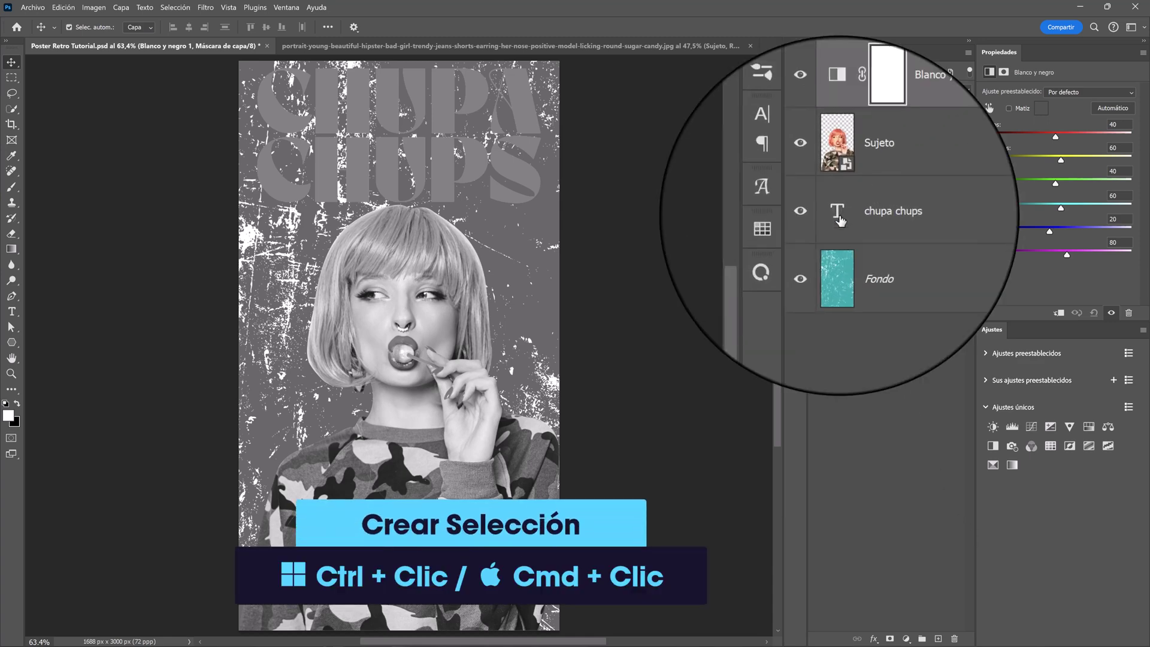
left_click(840, 218, "ctrl")
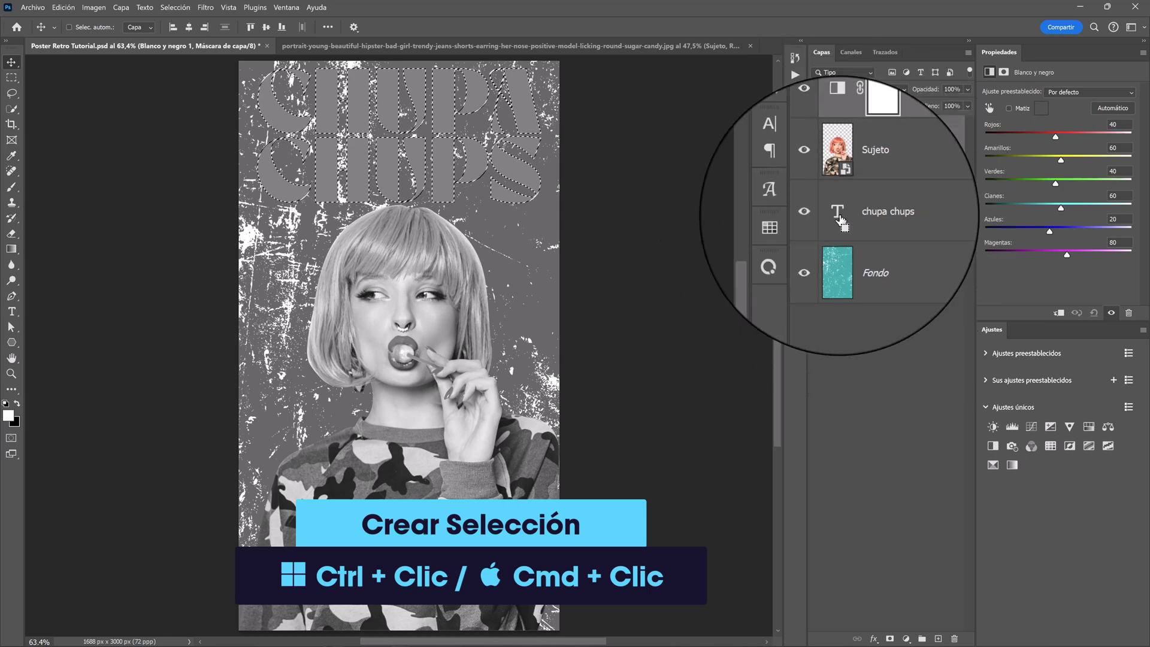
left_click(864, 144)
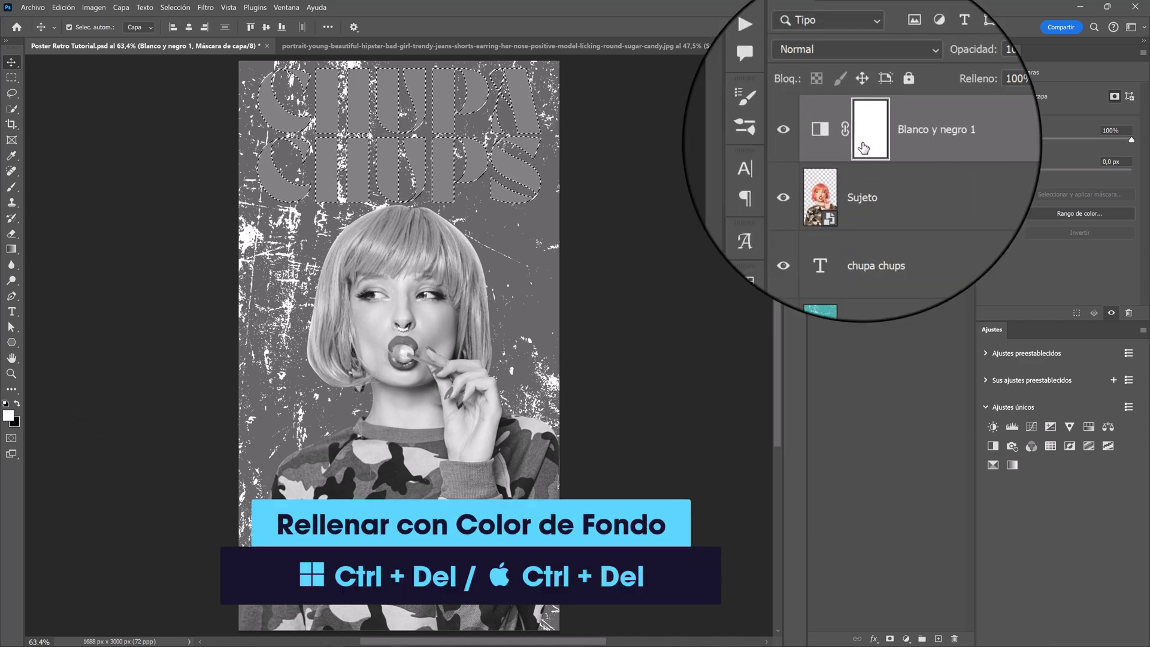
key("ctrl+Delete")
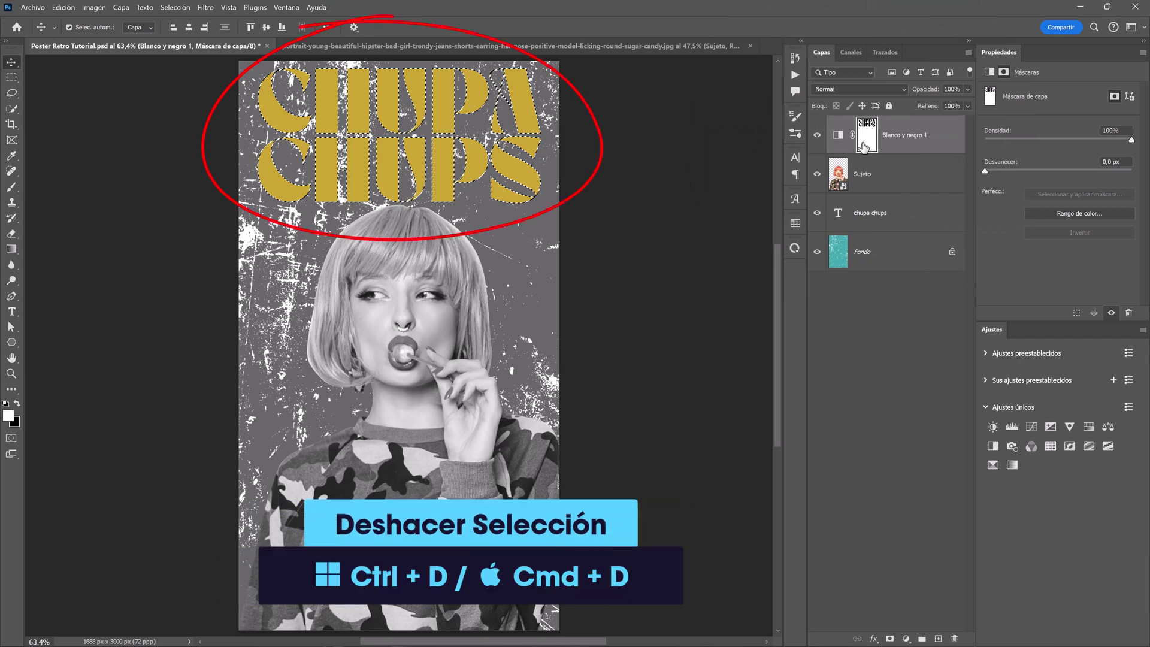
key("ctrl+d")
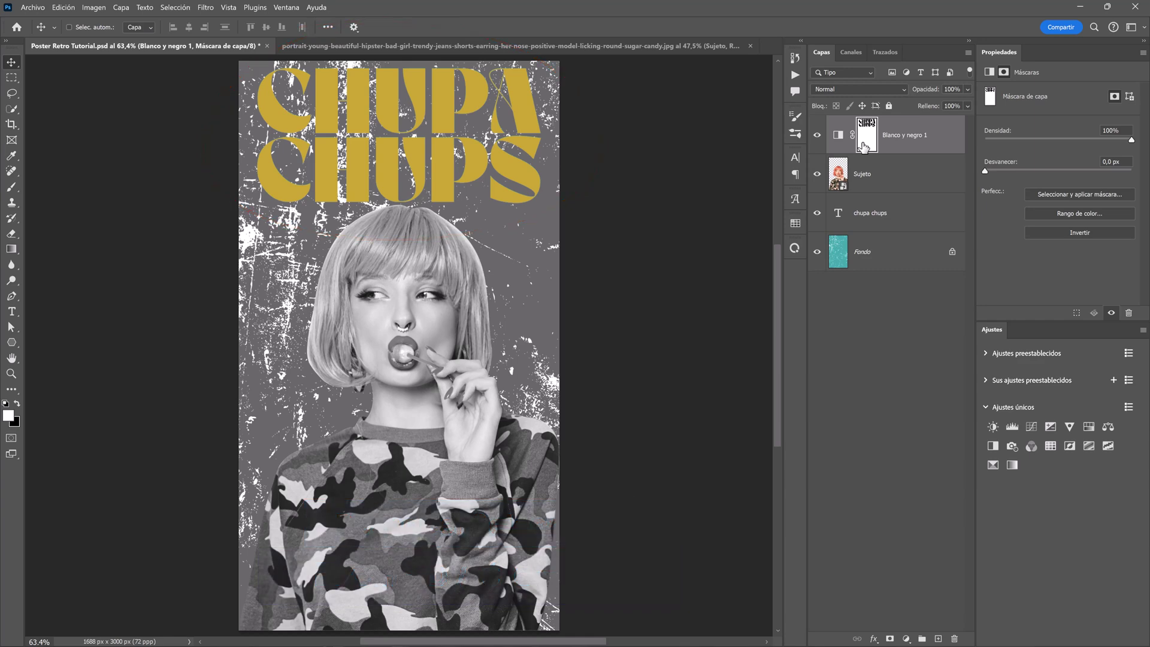
Step: Open the Retro Texturas.pat pattern file from Archivo > Abrir
left_click(31, 9)
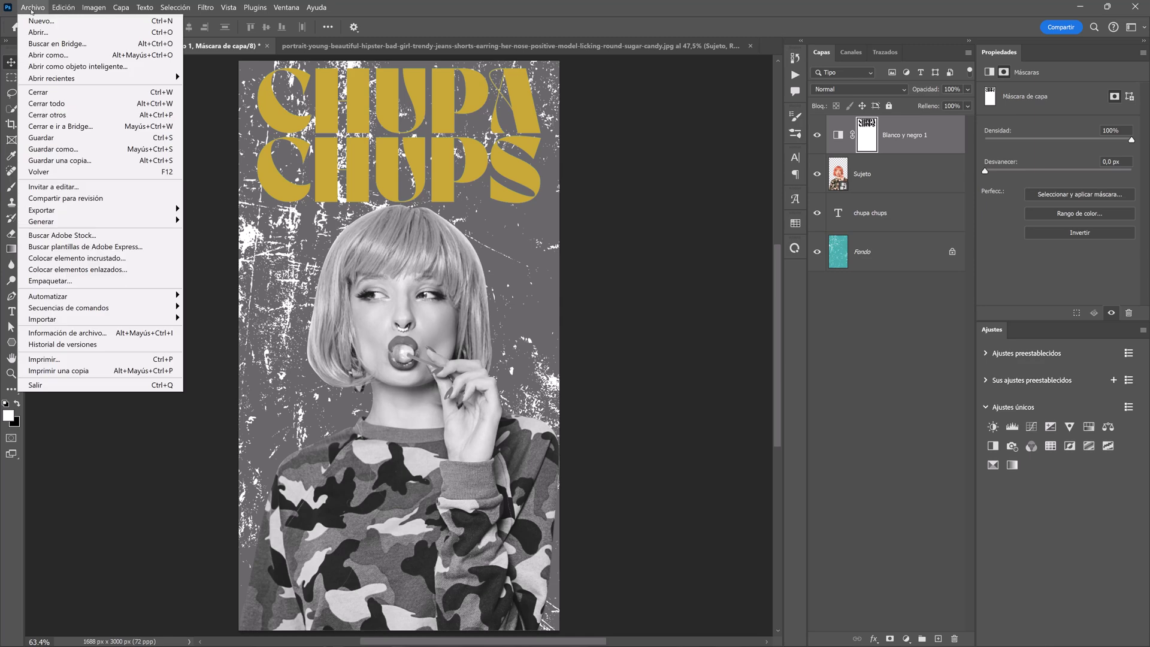
left_click(36, 32)
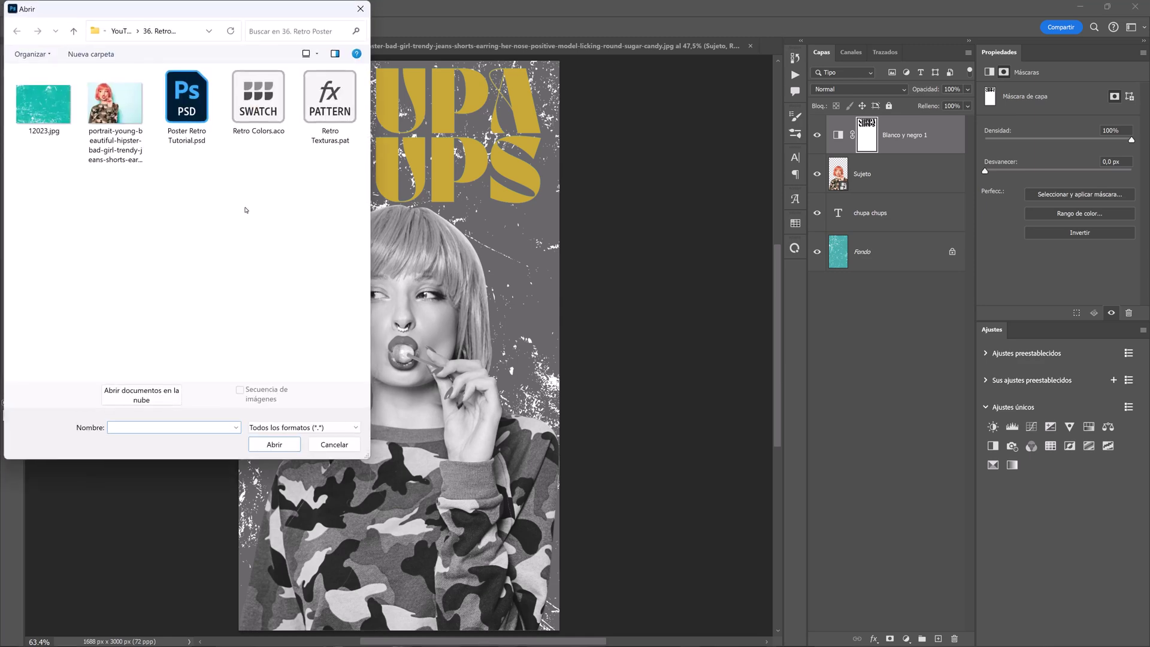
left_click(327, 108)
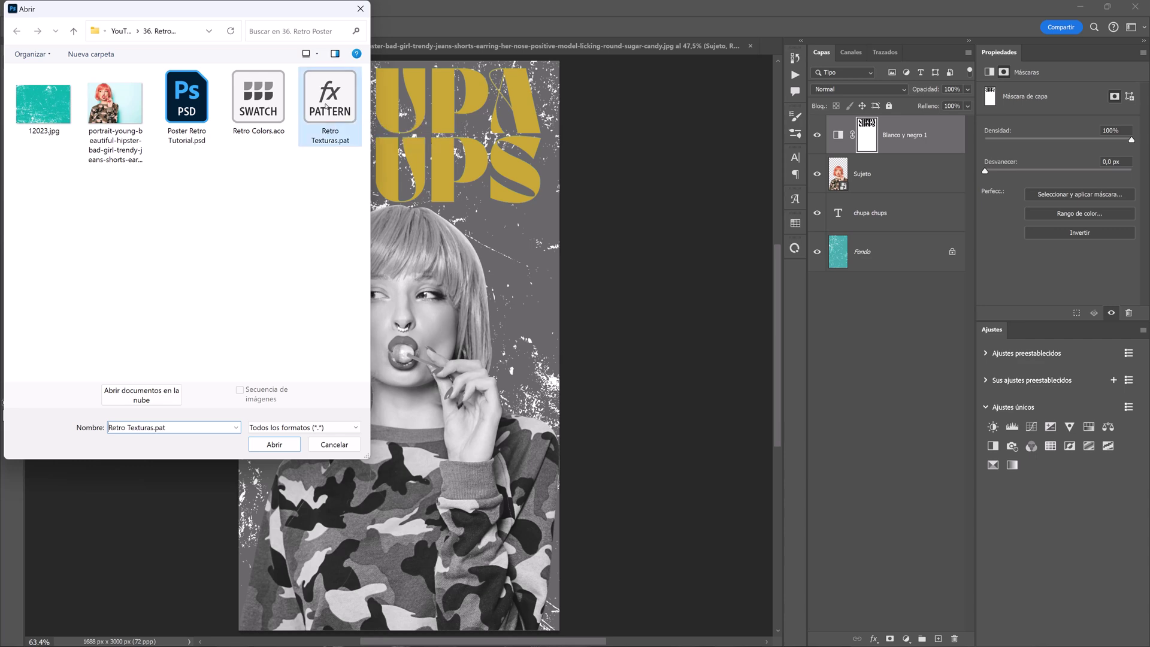
left_click(274, 445)
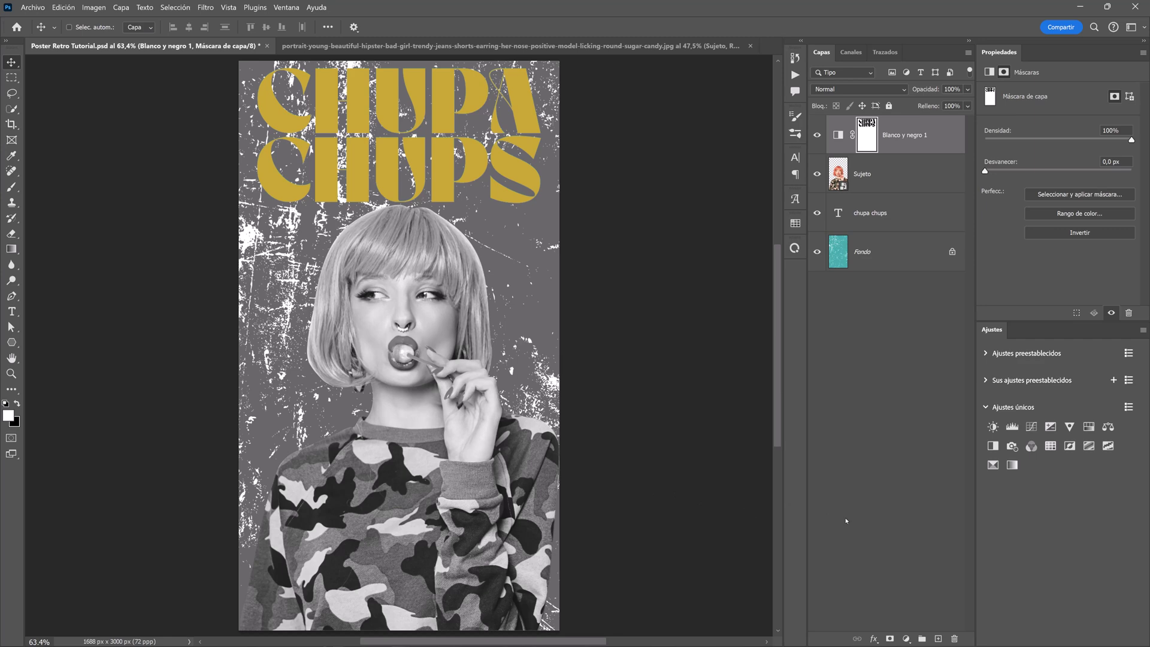
Step: Add a Motivo fill layer using the grey scratched Retro Texturas pattern
left_click(907, 639)
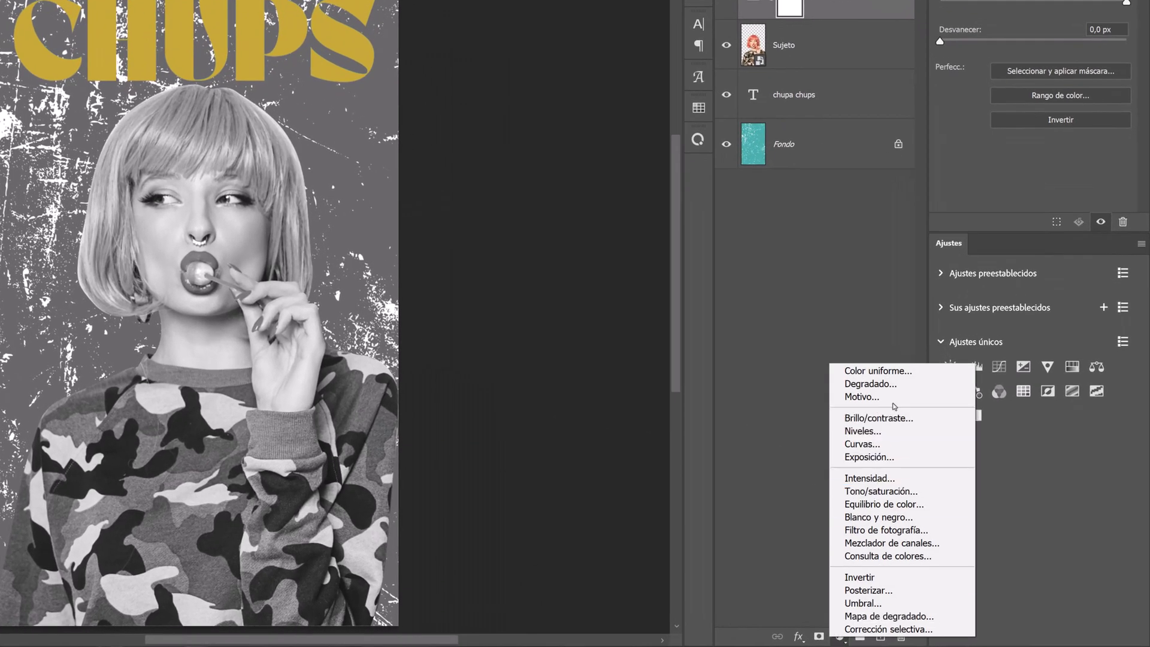
left_click(895, 398)
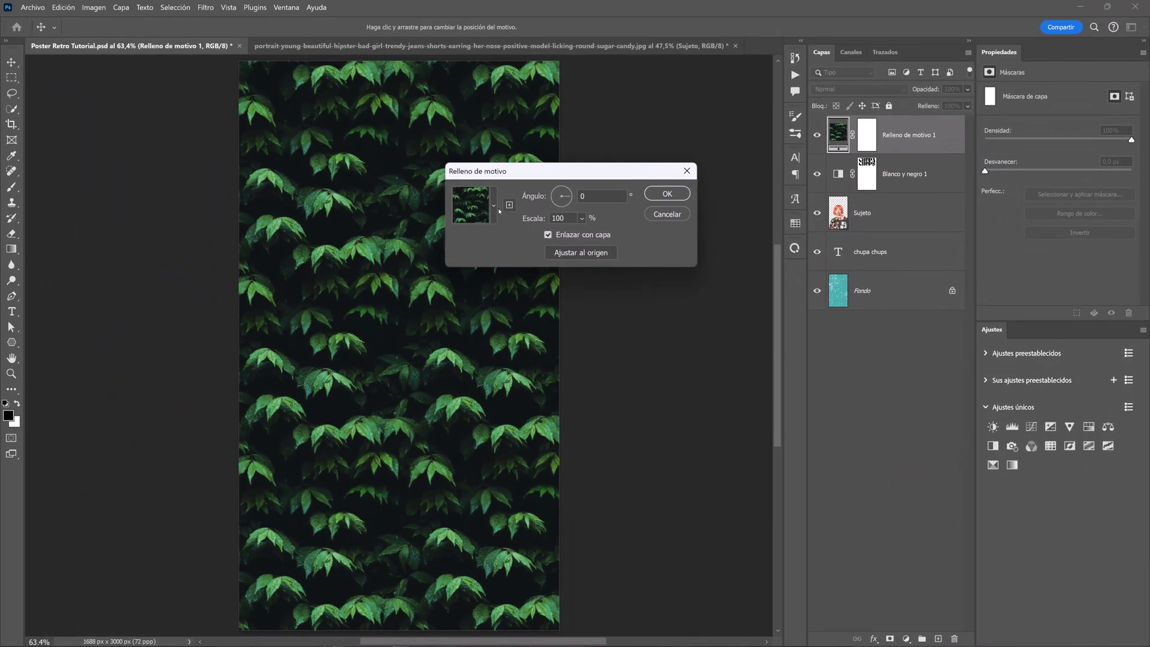
left_click(495, 206)
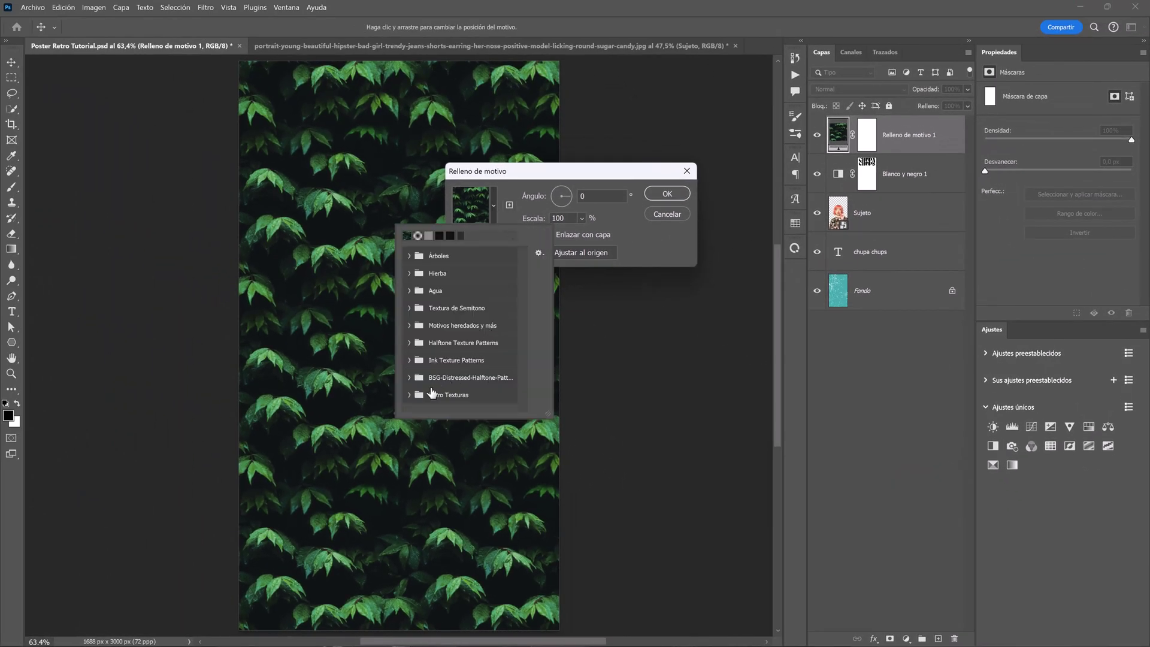
left_click(410, 396)
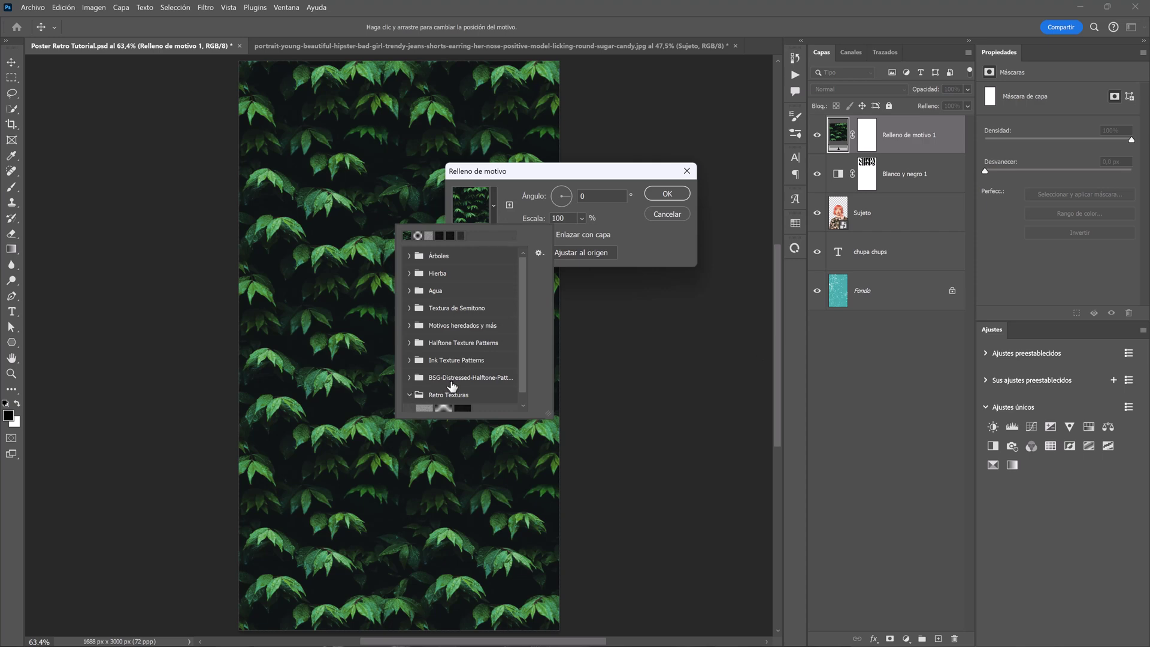
scroll(452, 386, "down", 1)
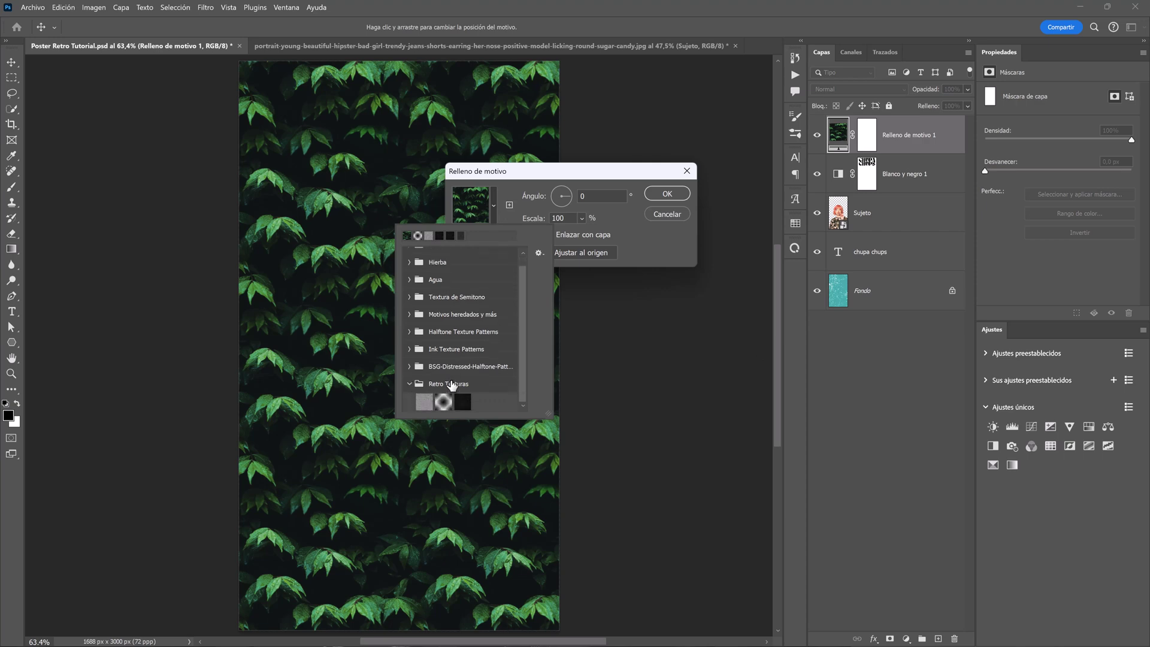
left_click(424, 402)
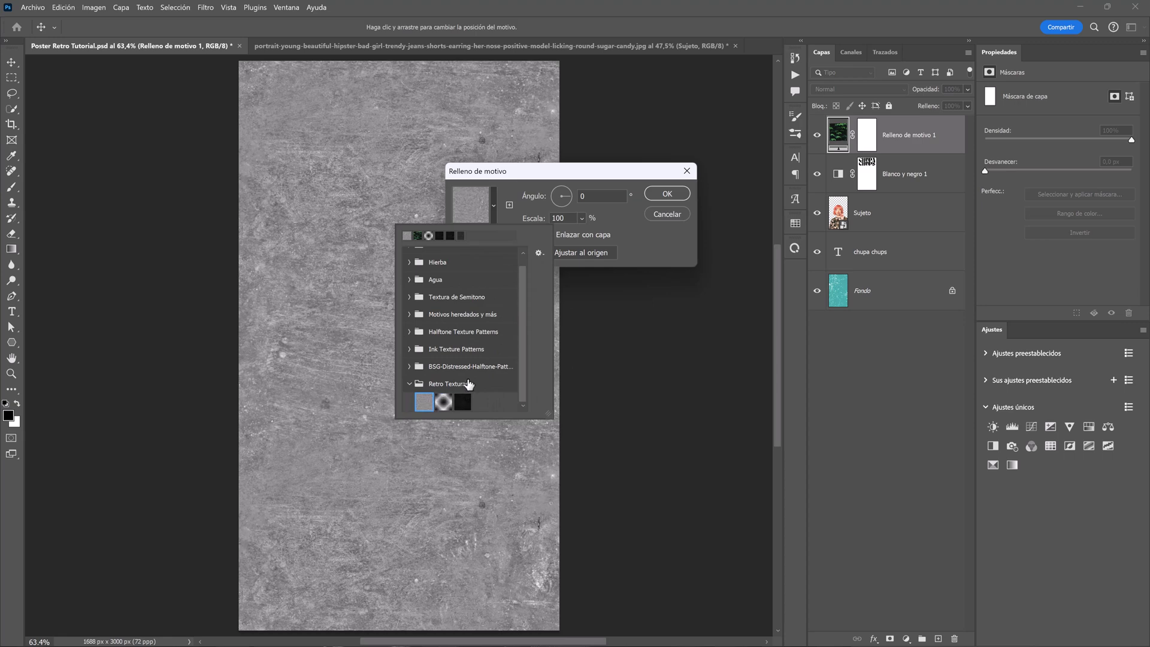
left_click(655, 248)
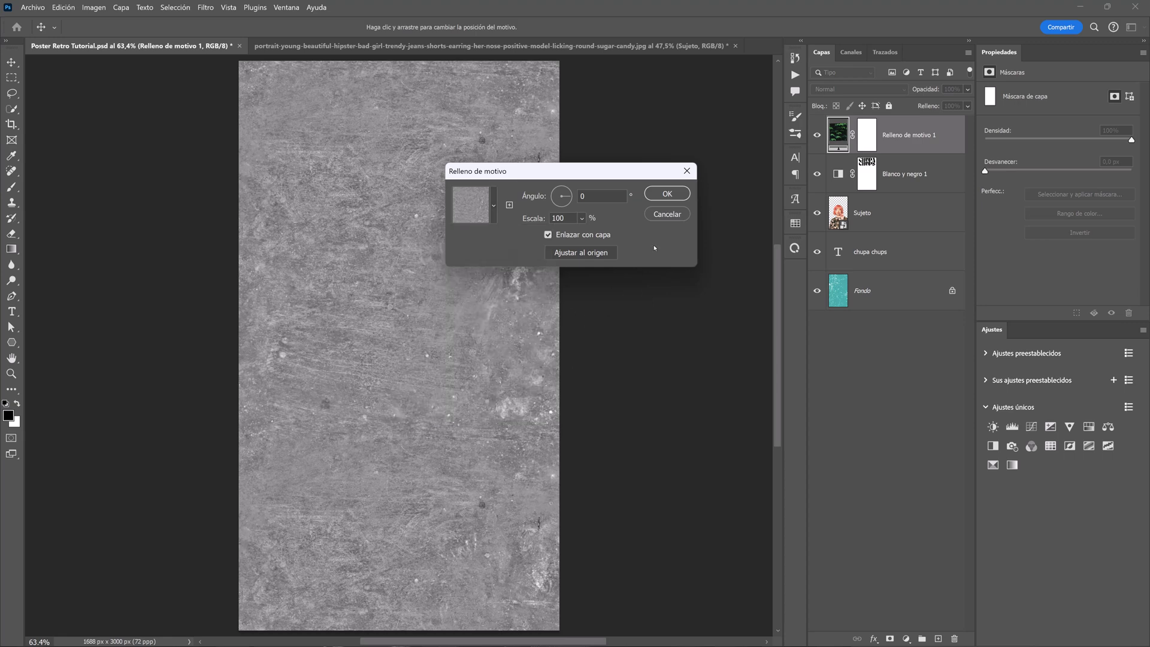
left_click(669, 193)
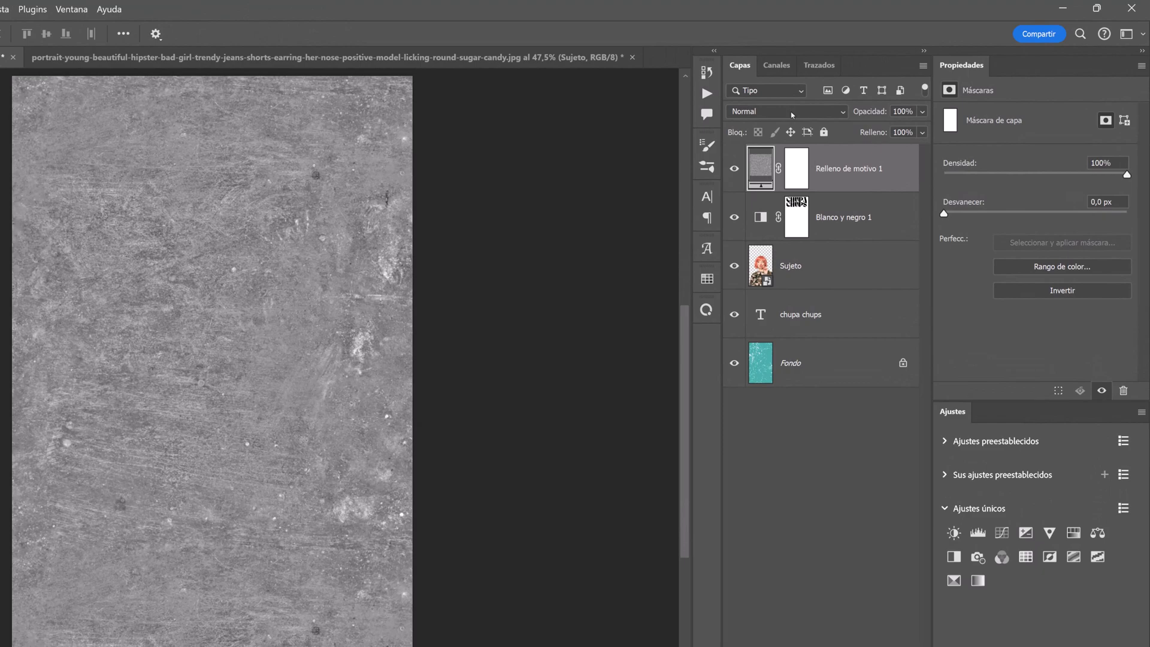
Step: Set the texture layer's blend mode to Superponer
left_click(792, 113)
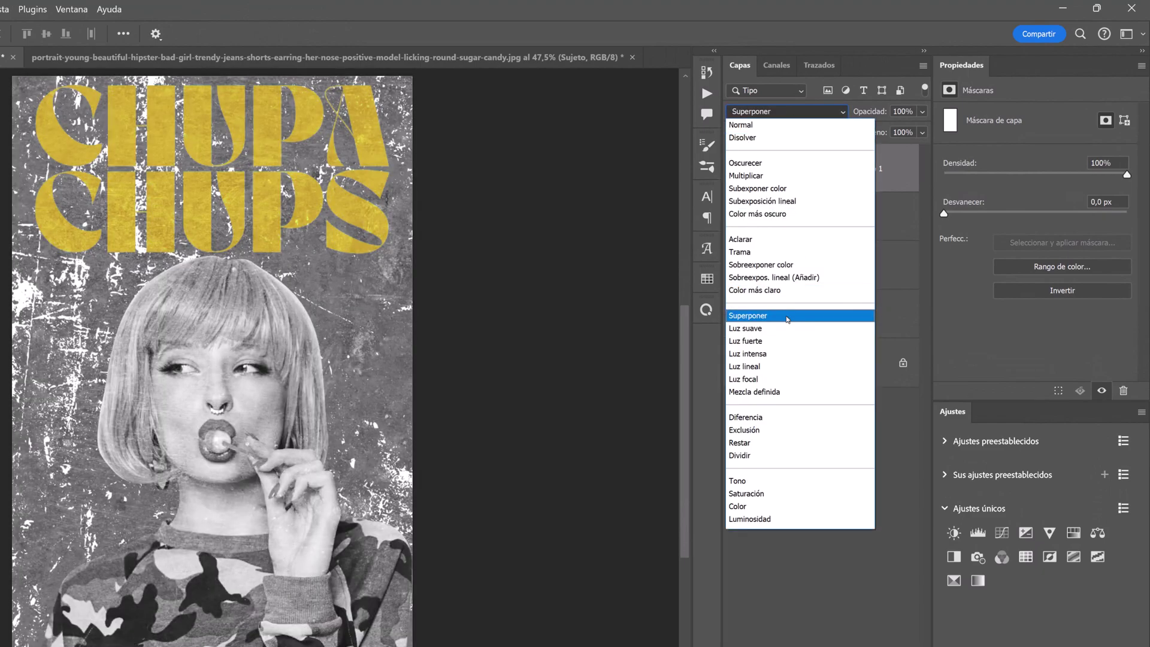
left_click(789, 315)
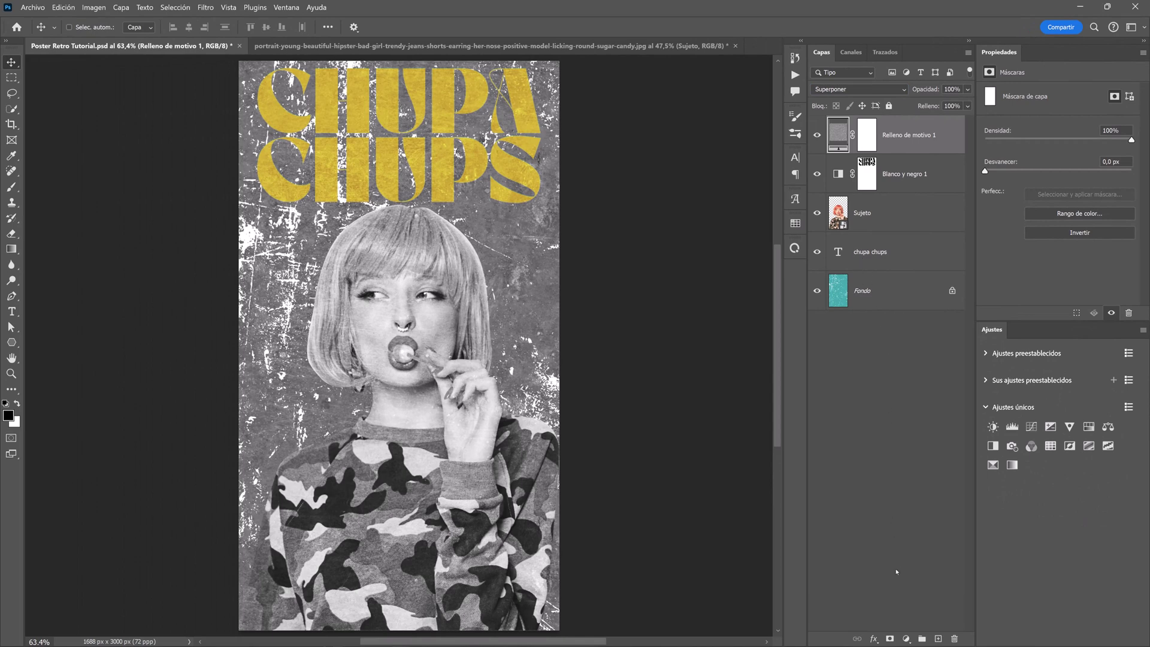
left_click(907, 639)
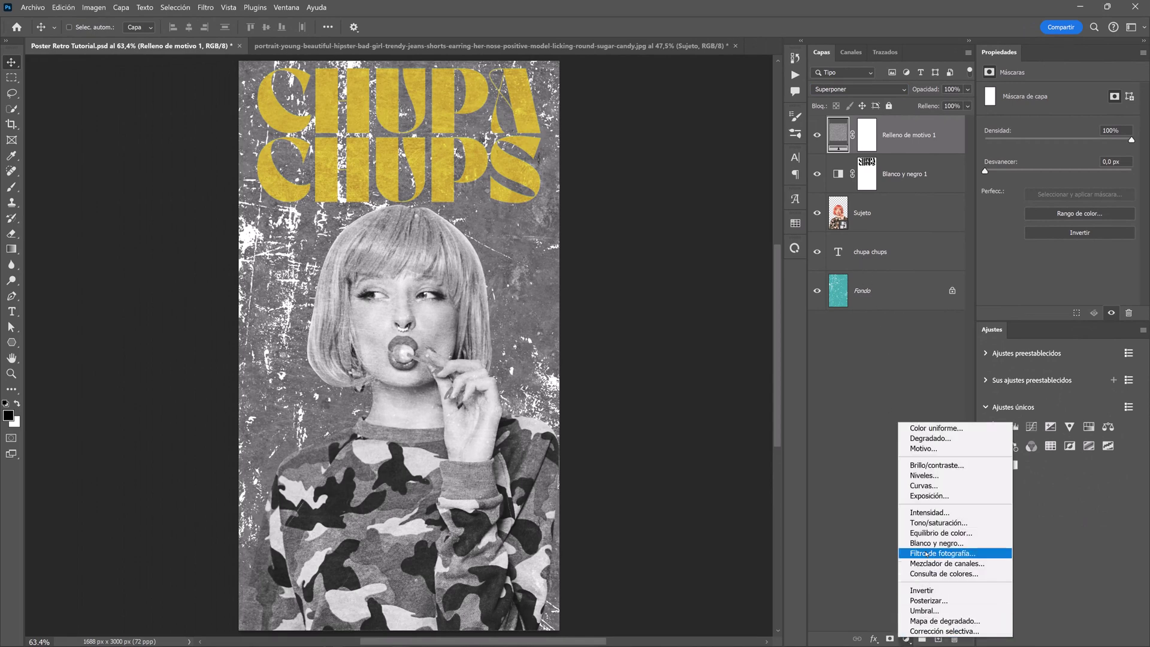
Step: Add a second pattern fill with the halftone dot Retro Texturas pattern and change its blend mode
left_click(945, 448)
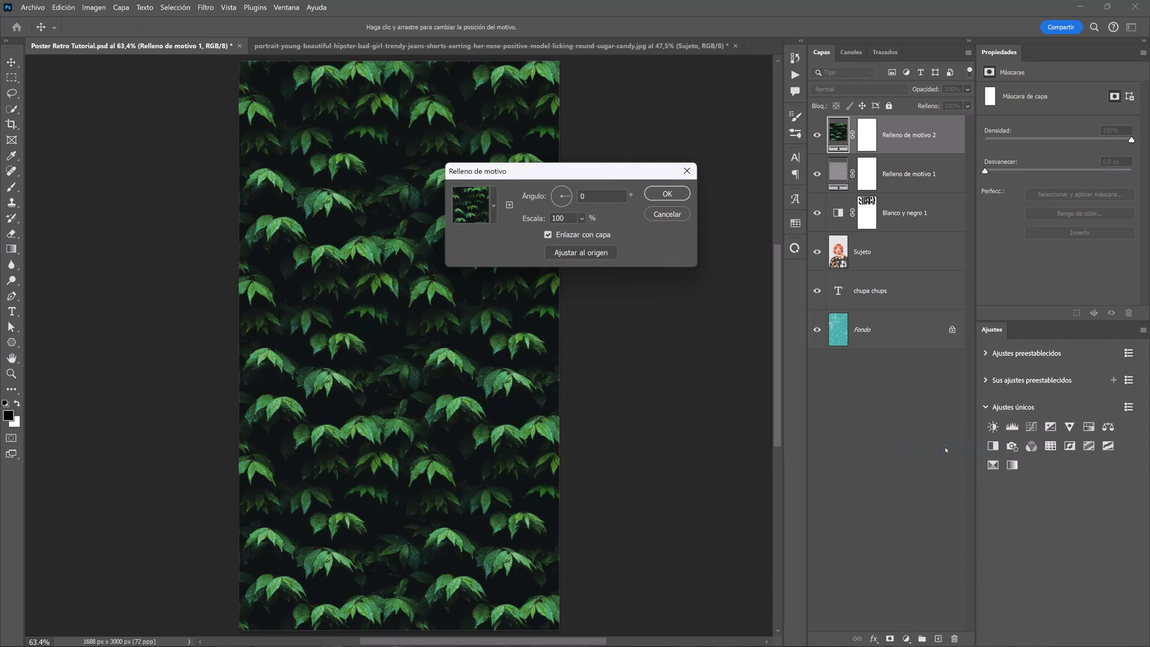
left_click(495, 205)
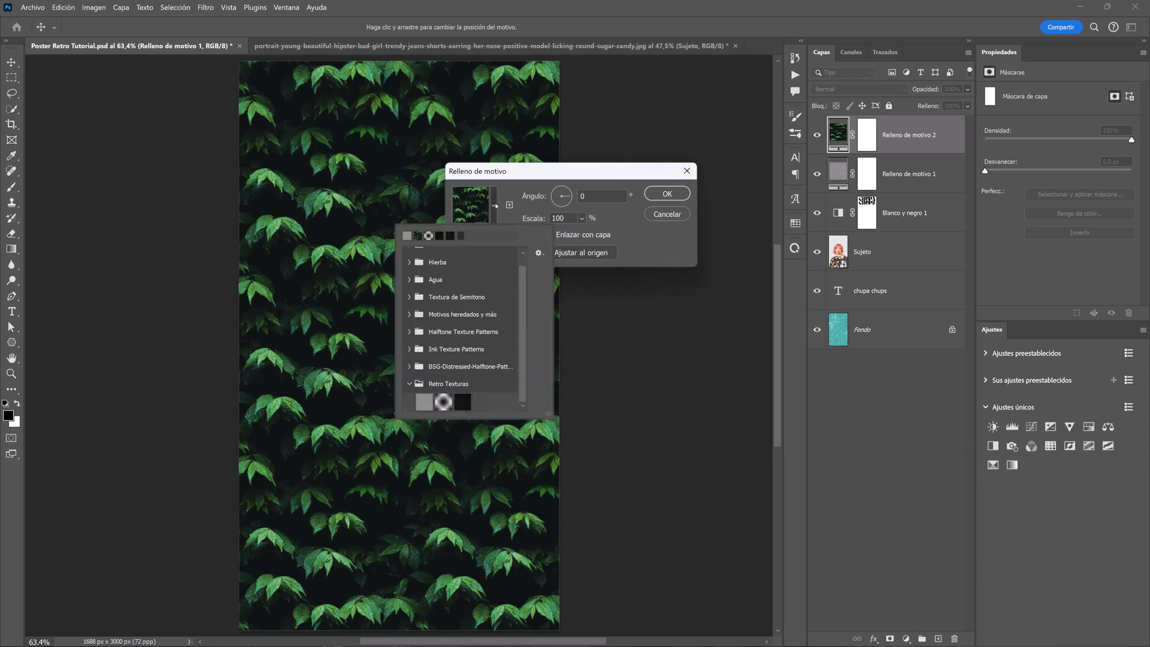
left_click(443, 402)
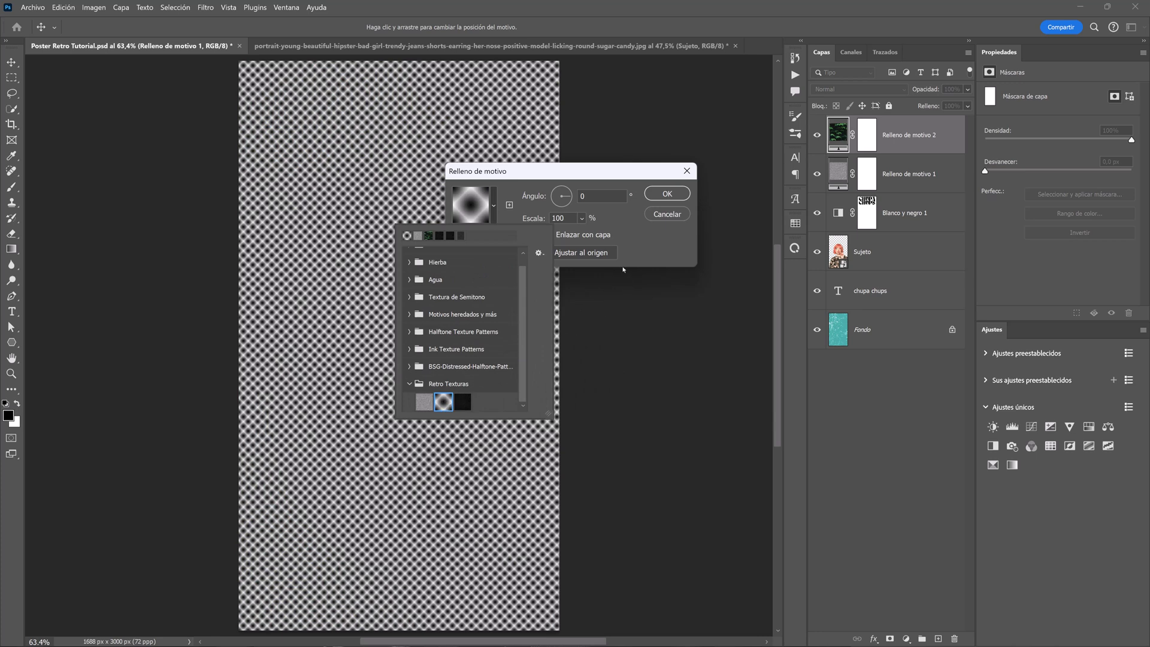
left_click(638, 243)
left_click(662, 203)
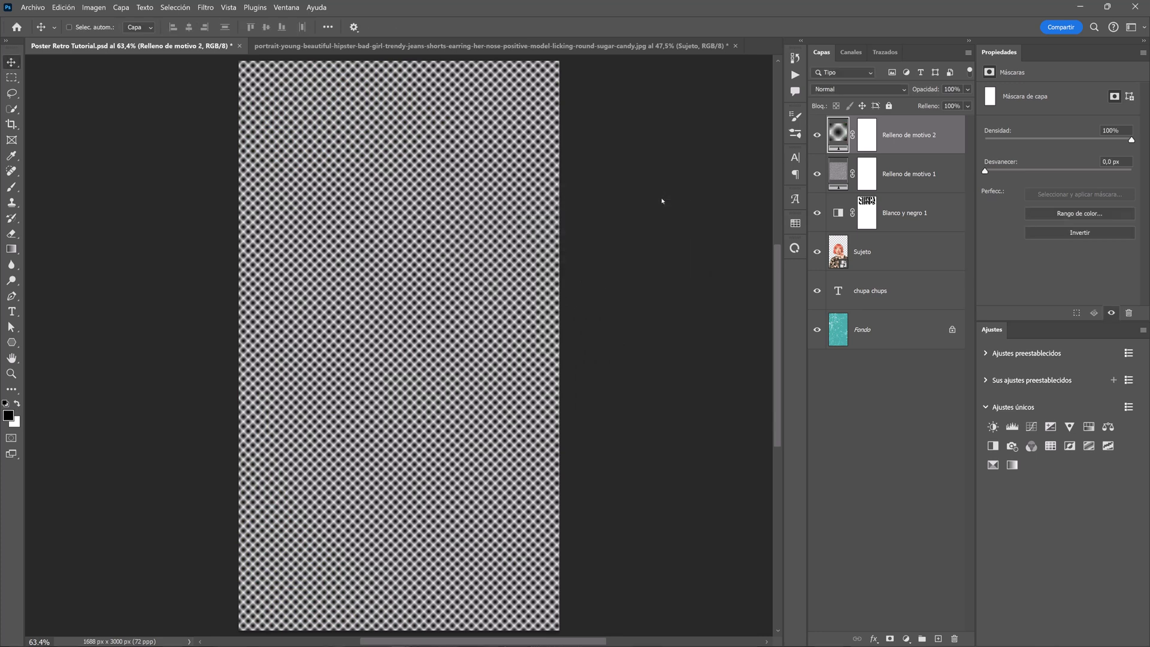
left_click(854, 90)
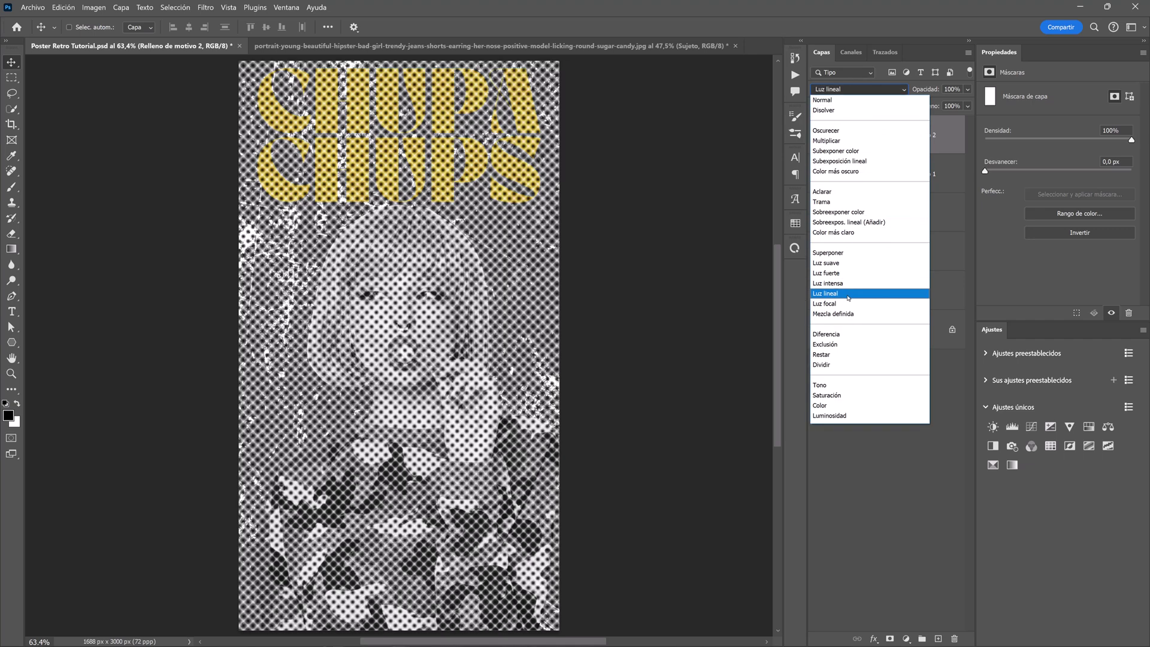
left_click(860, 315)
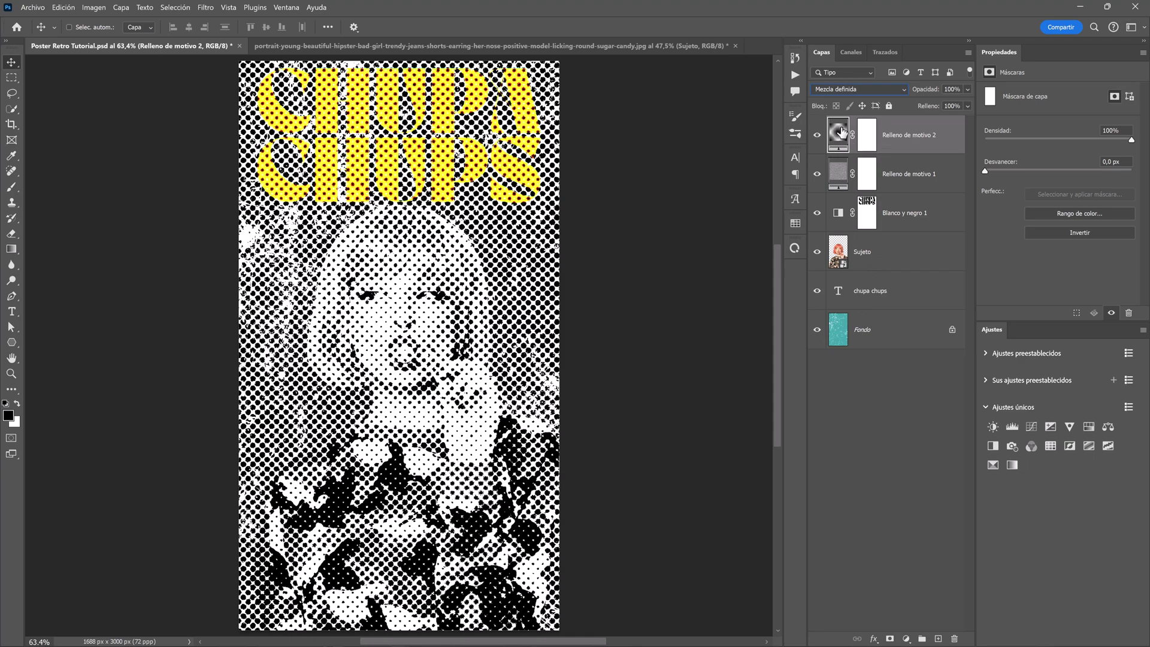
Step: Set the halftone fill's scale to 30% and its layer opacity to 90%
double_click(841, 131)
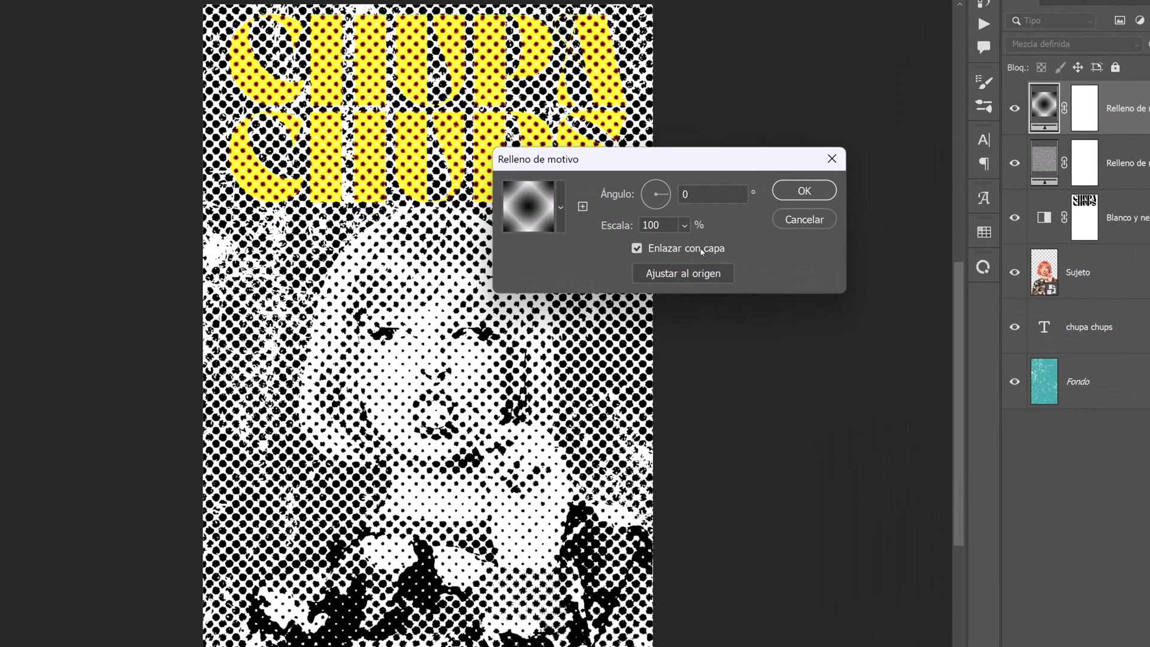
left_click_drag(668, 225, 632, 225)
type("30")
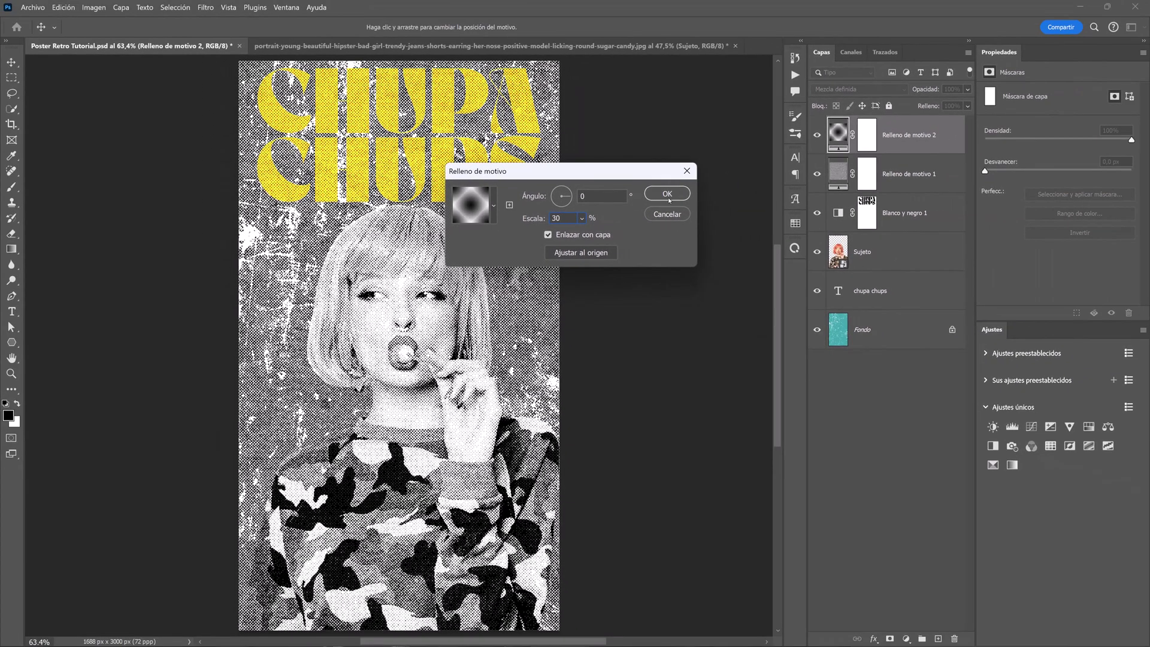
left_click(667, 194)
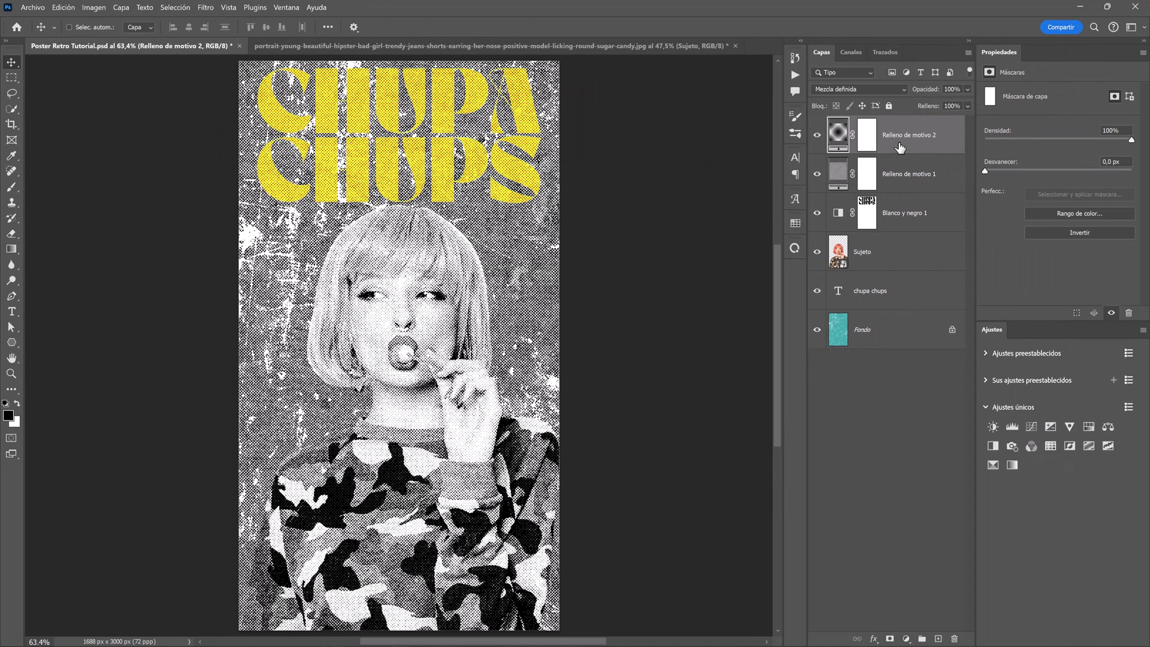
key("9")
Step: Open the Retro Colors.aco swatch file via File > Open
left_click(32, 8)
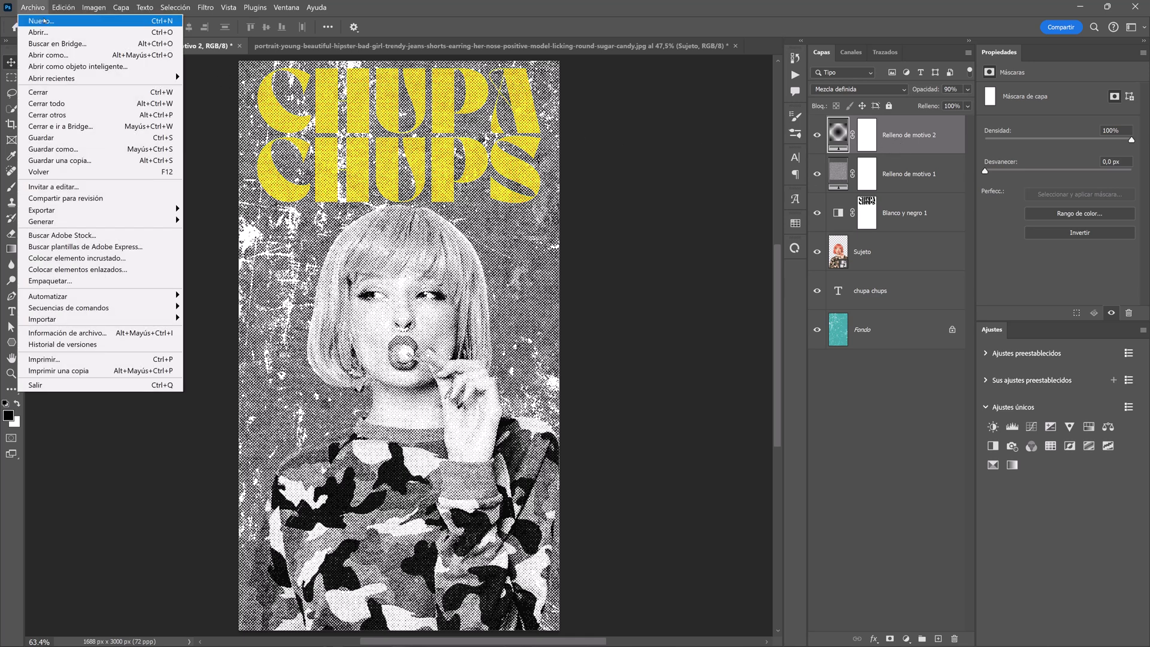
left_click(38, 31)
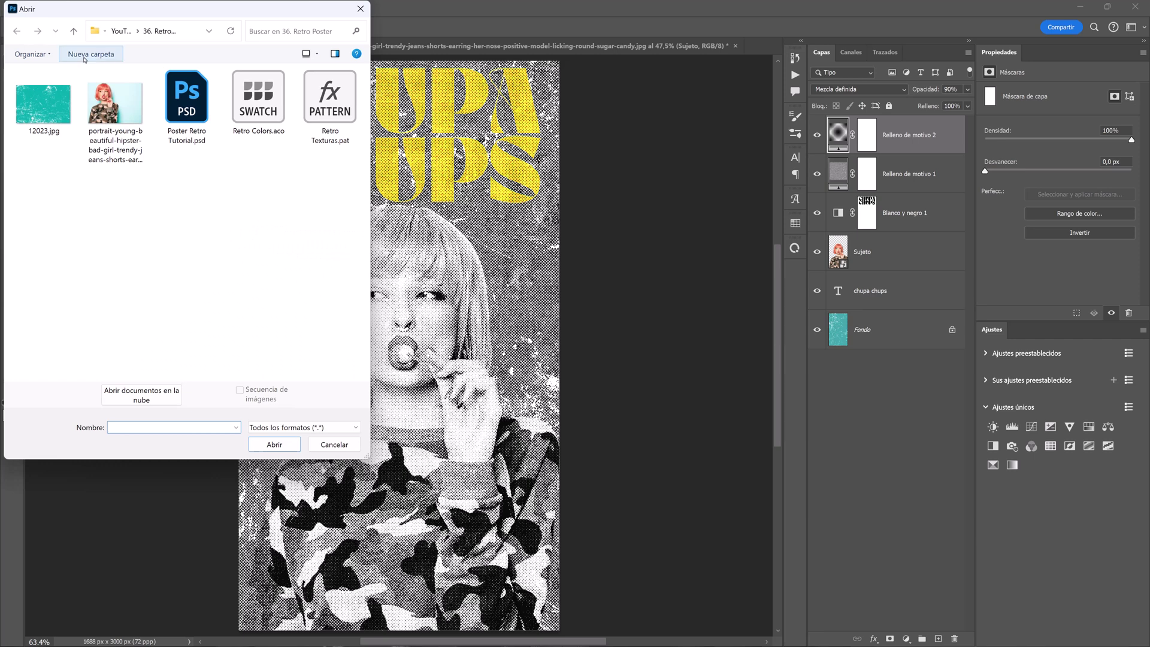
left_click(264, 105)
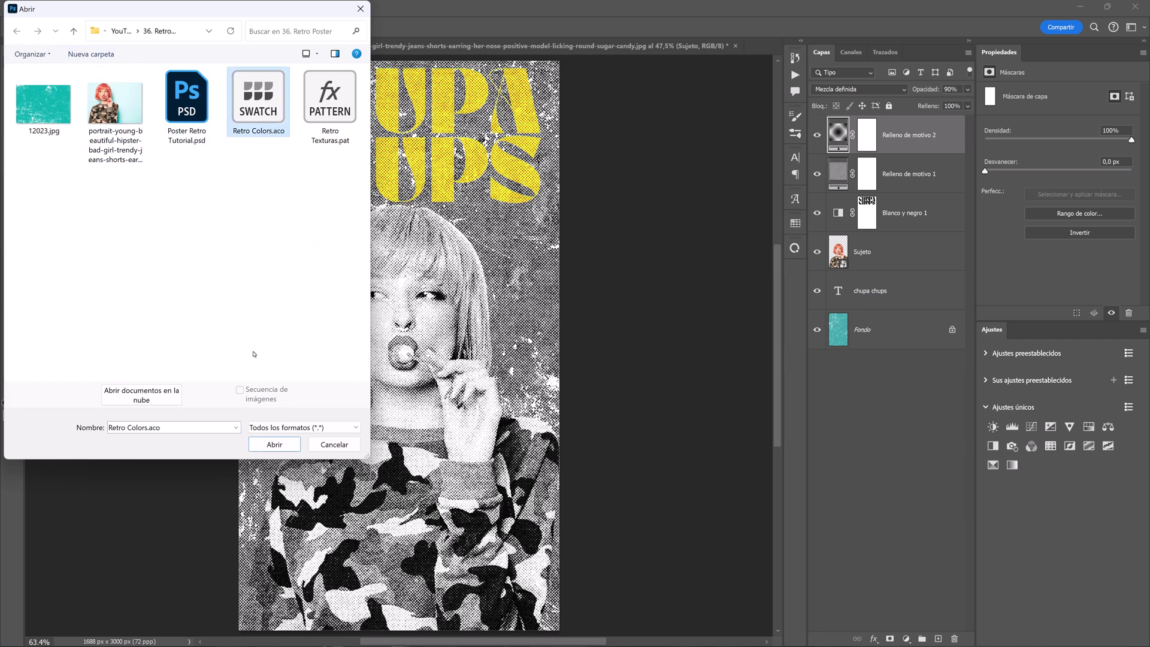
left_click(267, 444)
left_click(267, 444)
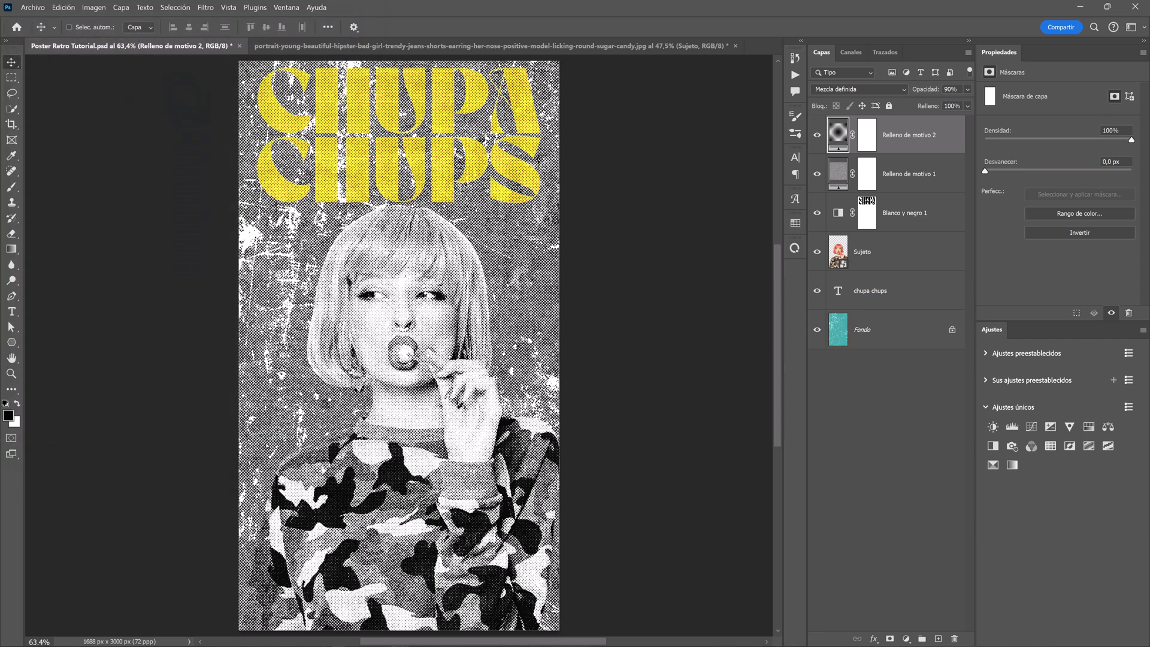
Step: Show the Swatches panel and expand the Retro Colors swatch group
left_click(796, 227)
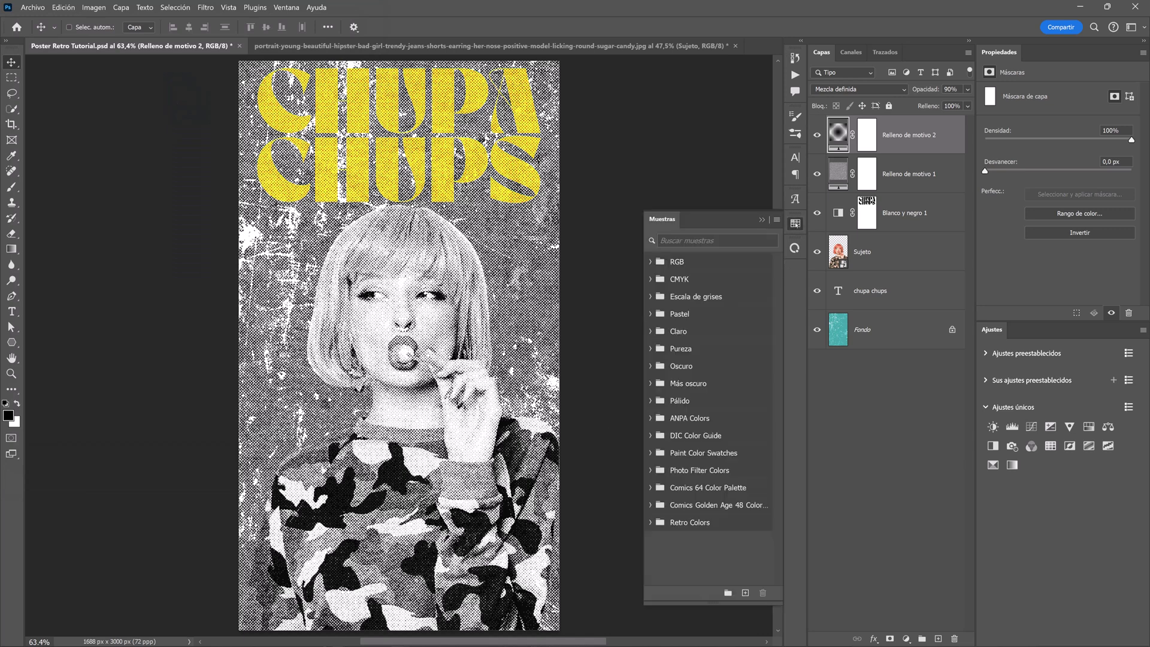
left_click(286, 7)
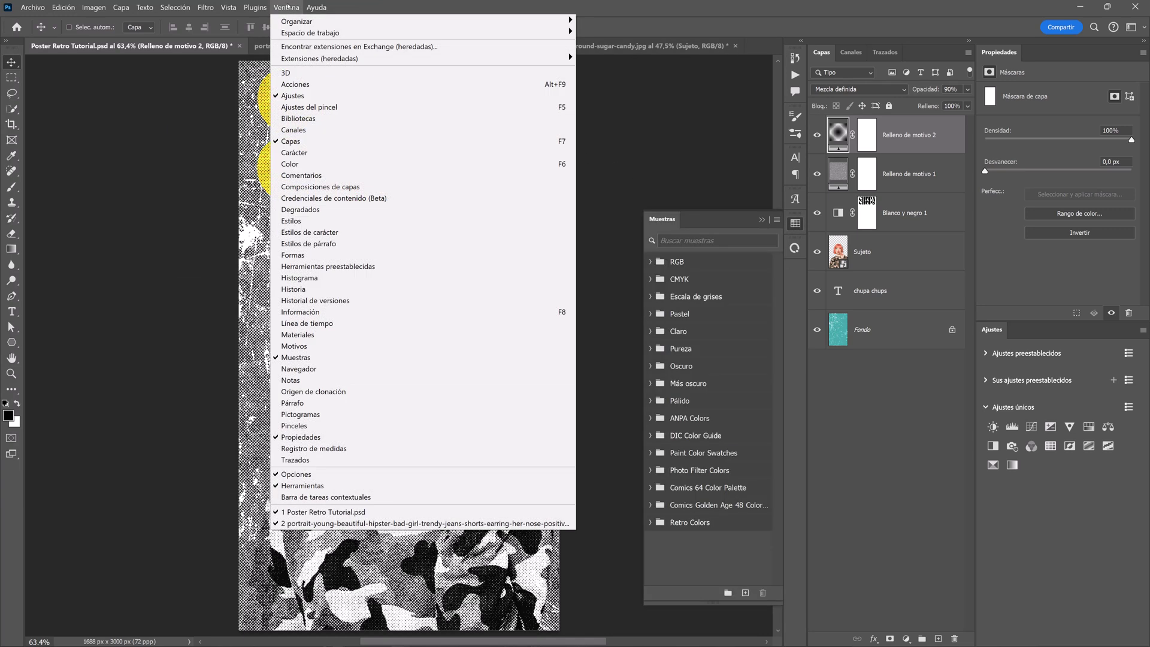
left_click(354, 356)
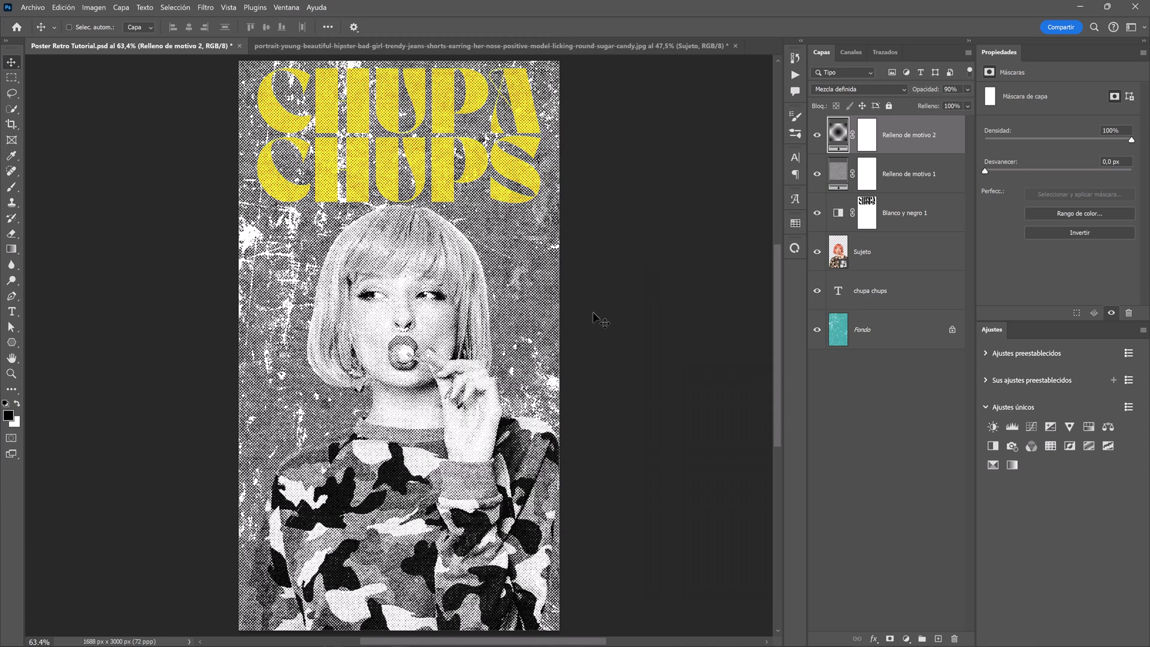
left_click(795, 223)
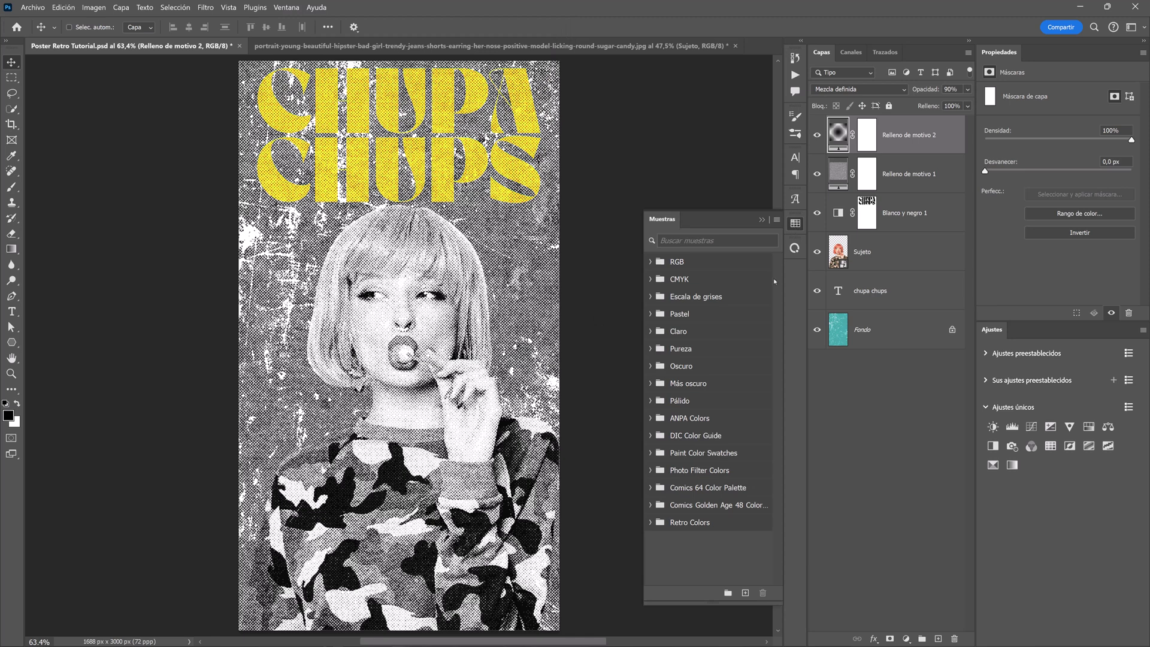
left_click(651, 522)
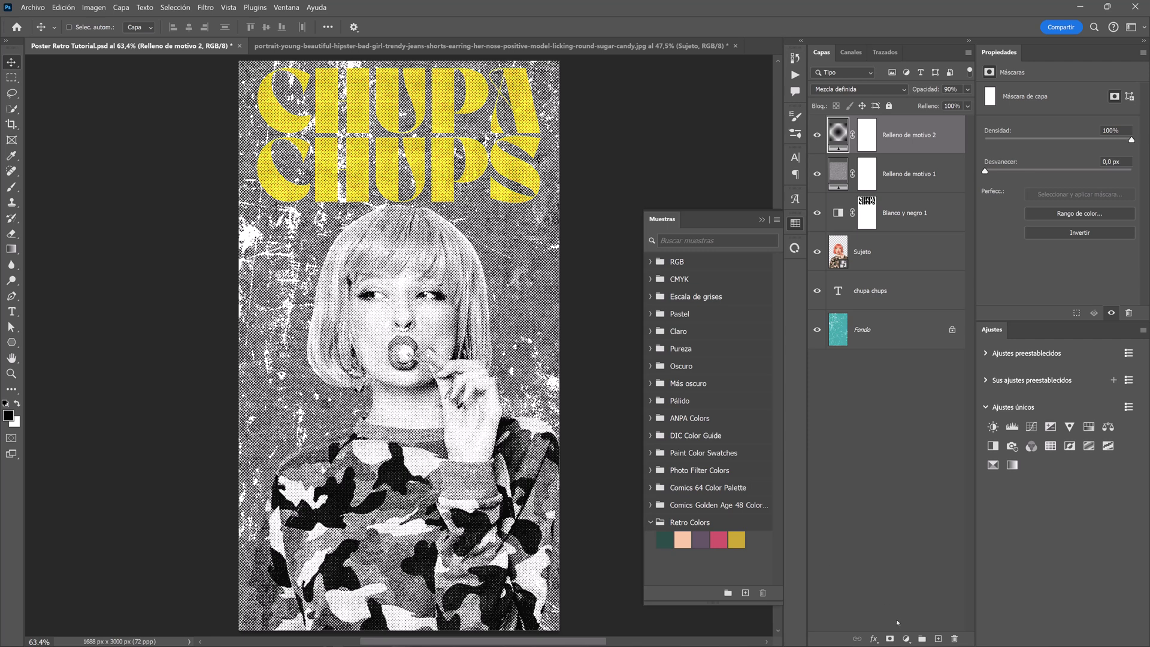
Step: Add a Gradient Map adjustment layer and delete its layer mask
left_click(905, 640)
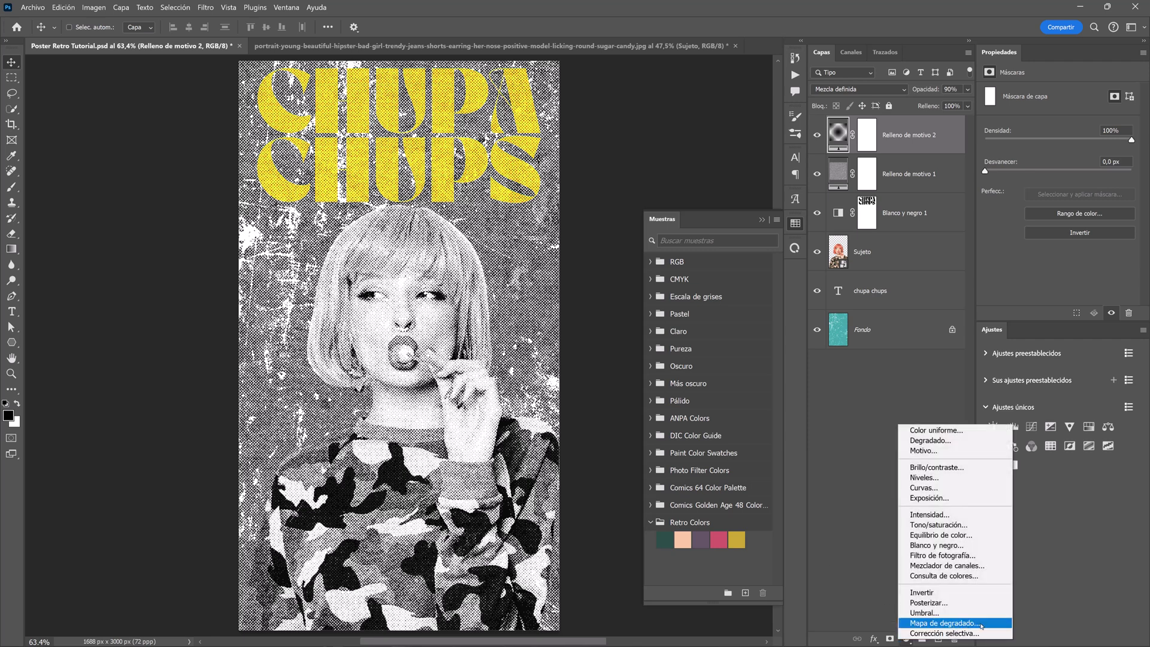
left_click(981, 625)
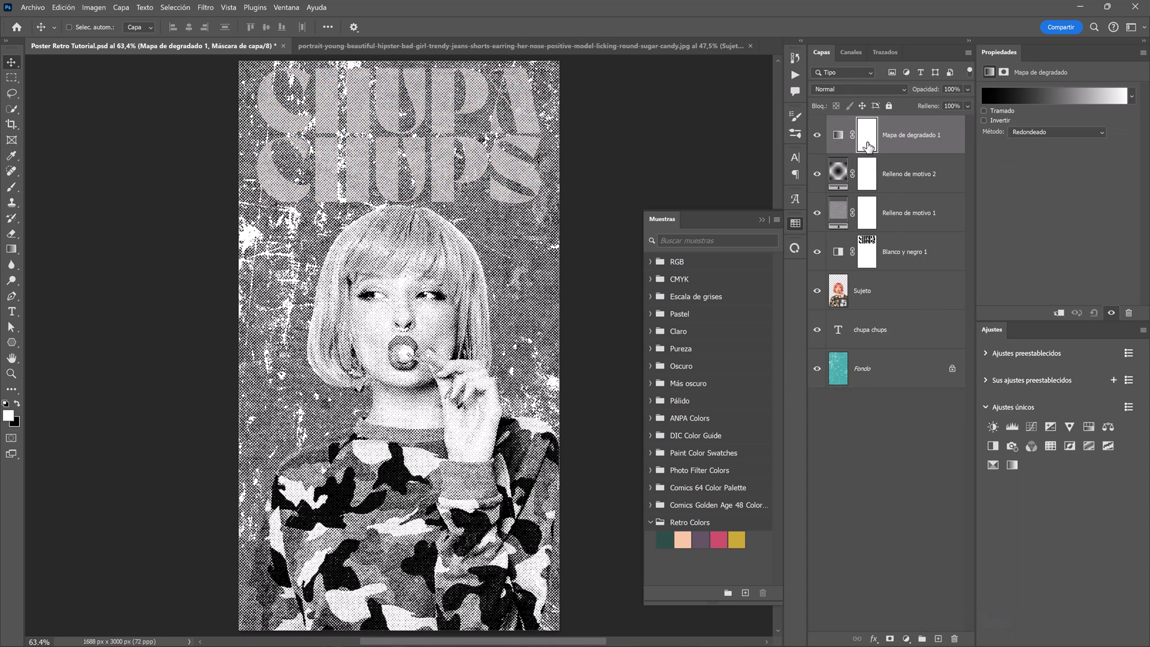
right_click(868, 148)
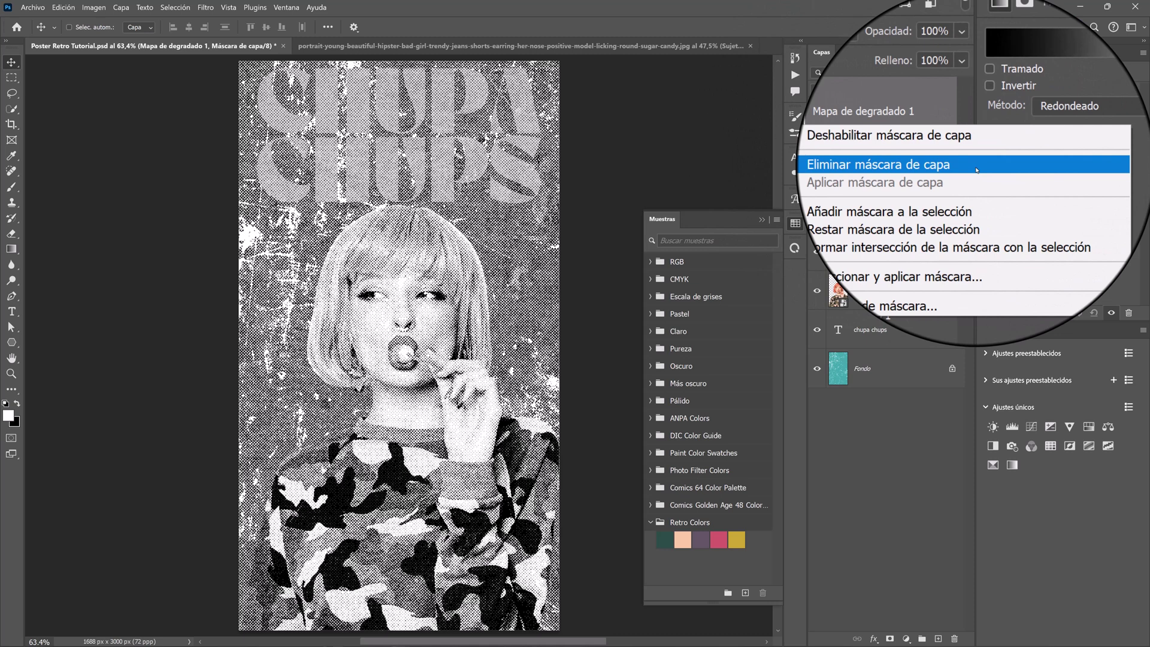
left_click(940, 168)
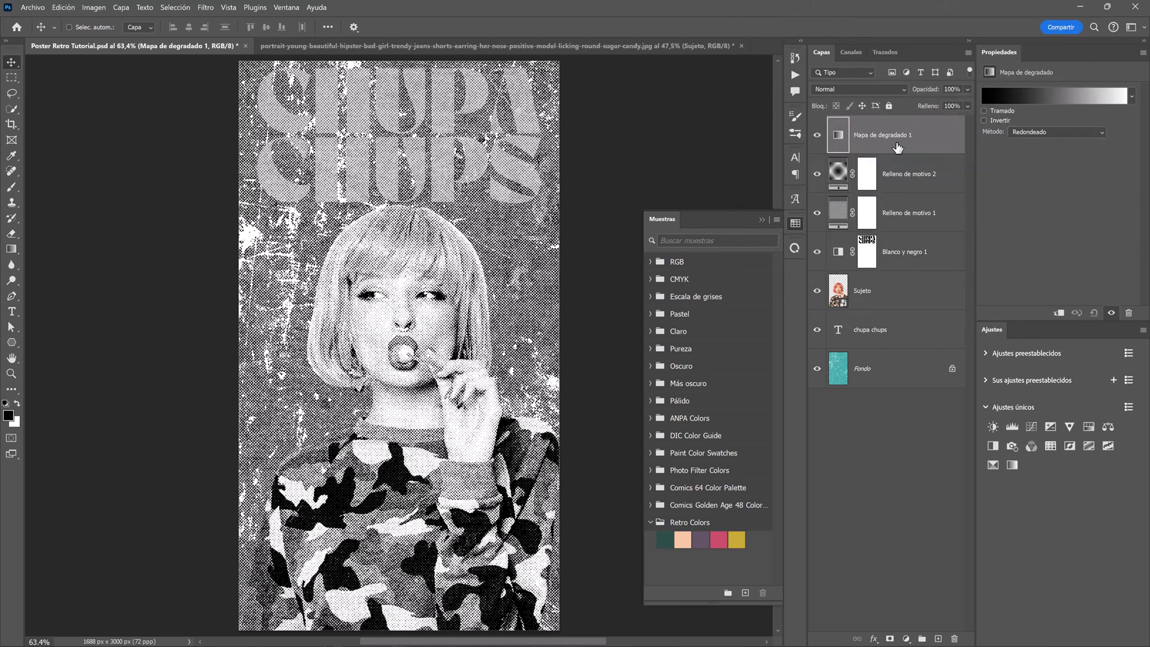
Step: Set the gradient stops to dark teal 204c48 and peach ffc8a5 swatches
left_click(1057, 97)
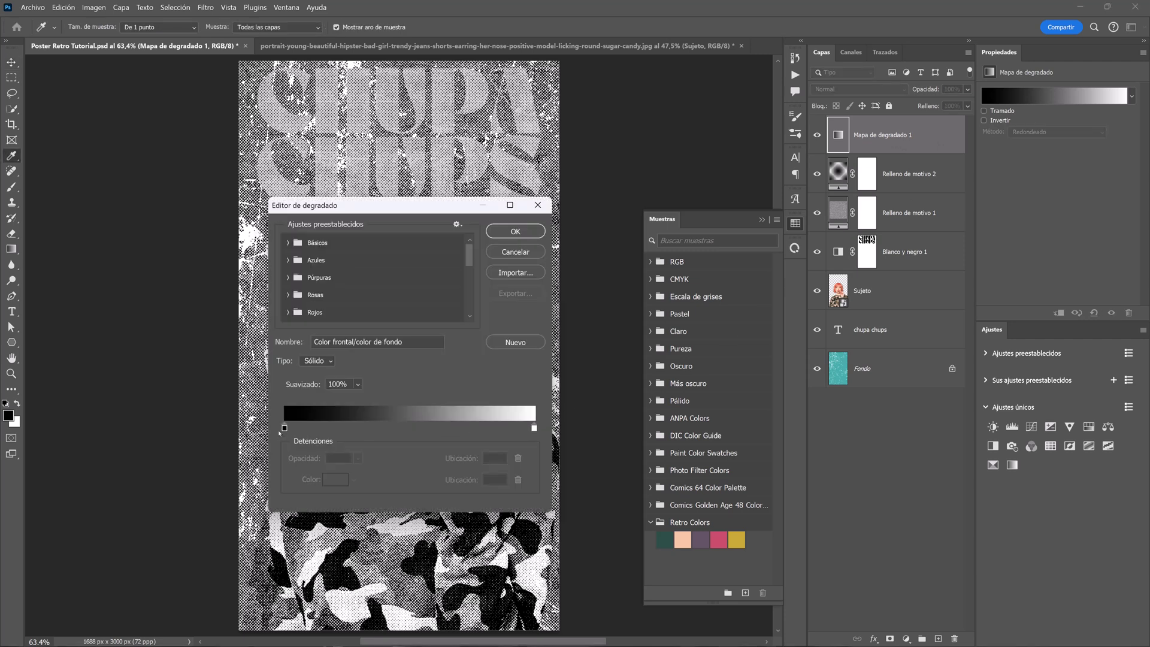
left_click(284, 428)
left_click(338, 482)
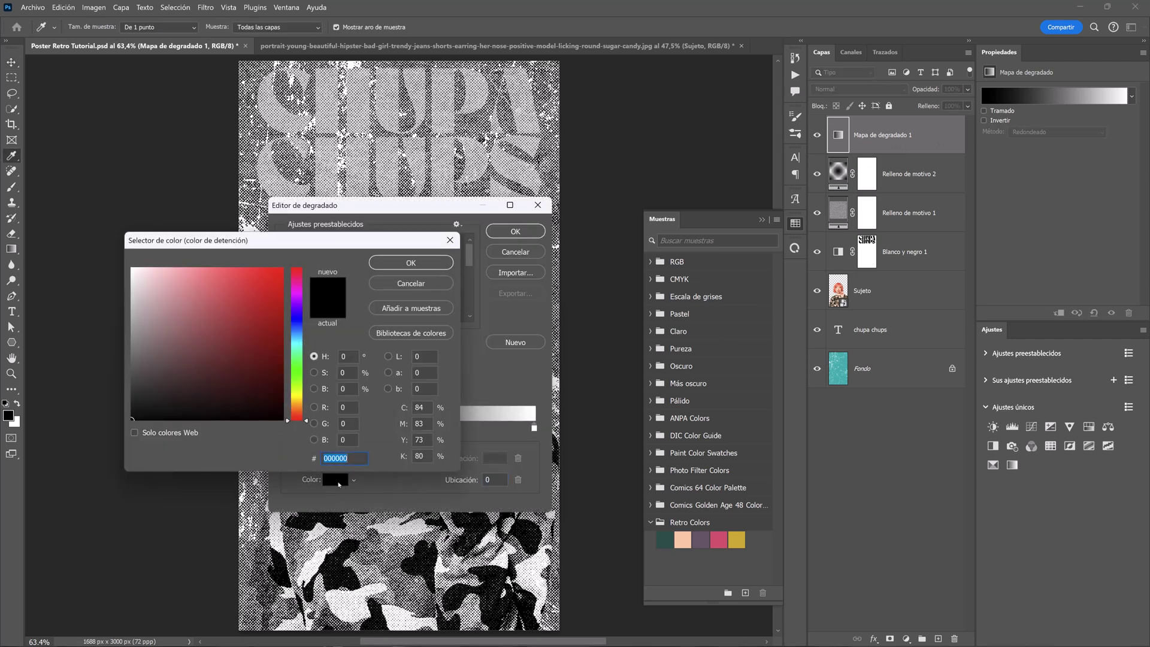
left_click(666, 539)
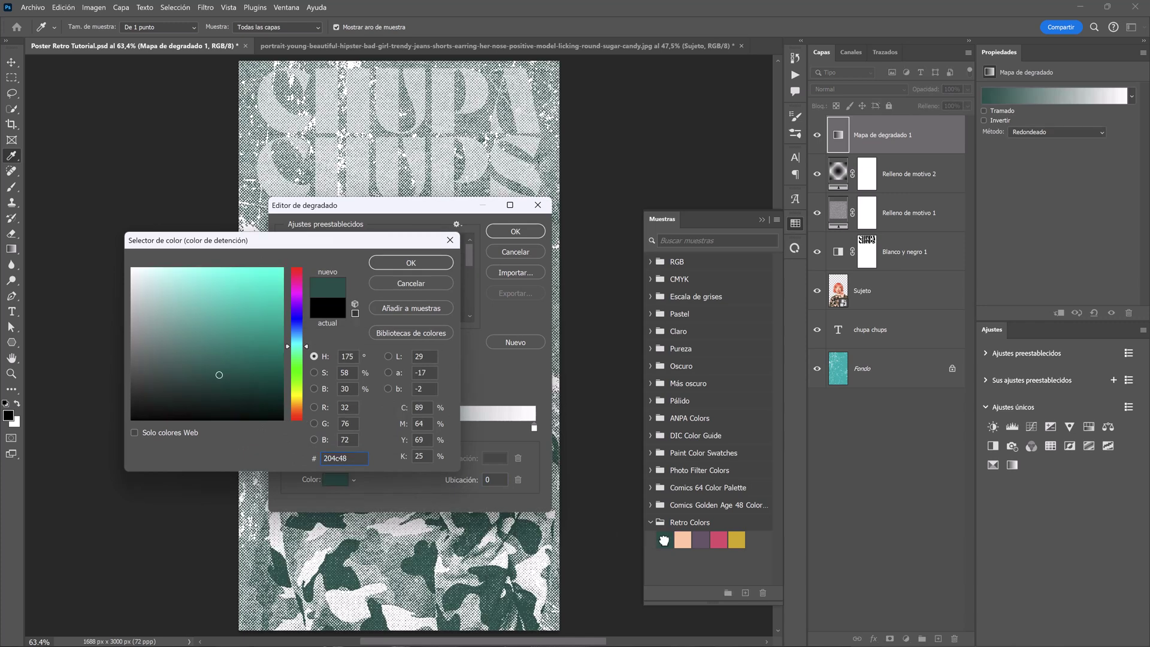
left_click(411, 263)
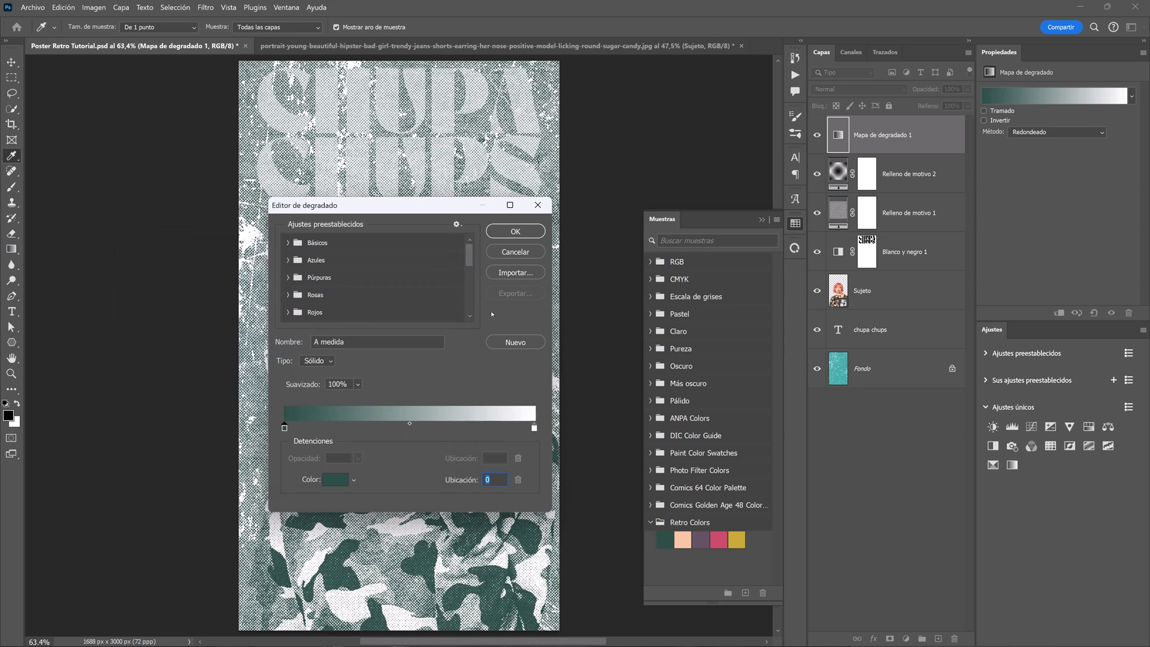
left_click(534, 427)
left_click(335, 479)
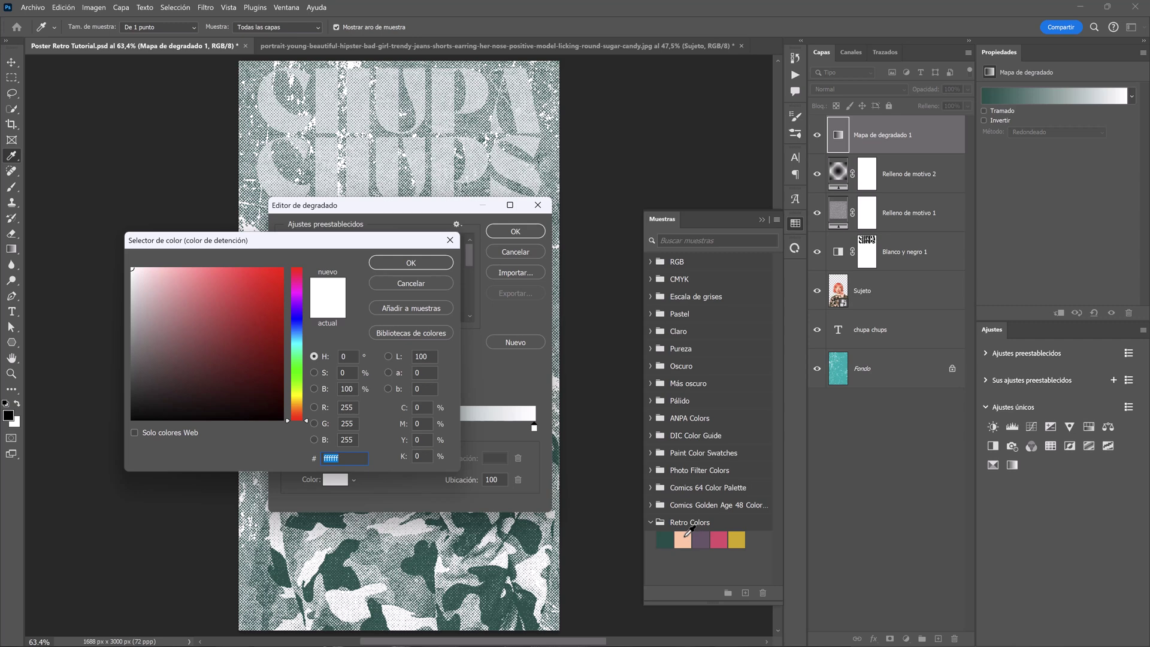
left_click(683, 538)
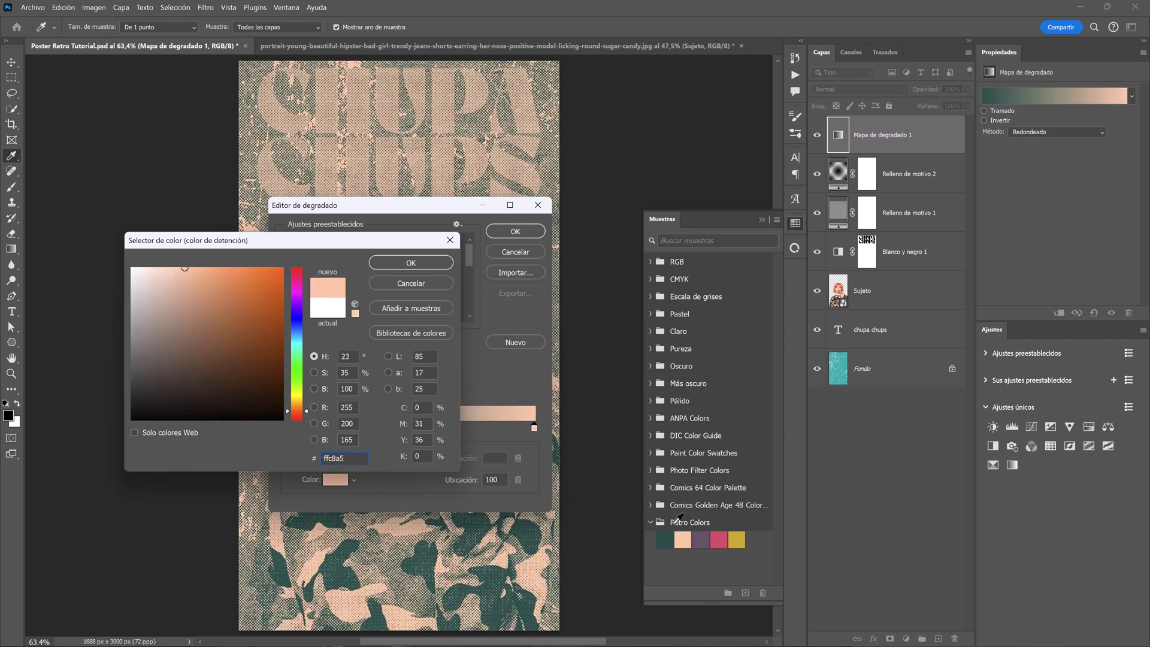
left_click(411, 263)
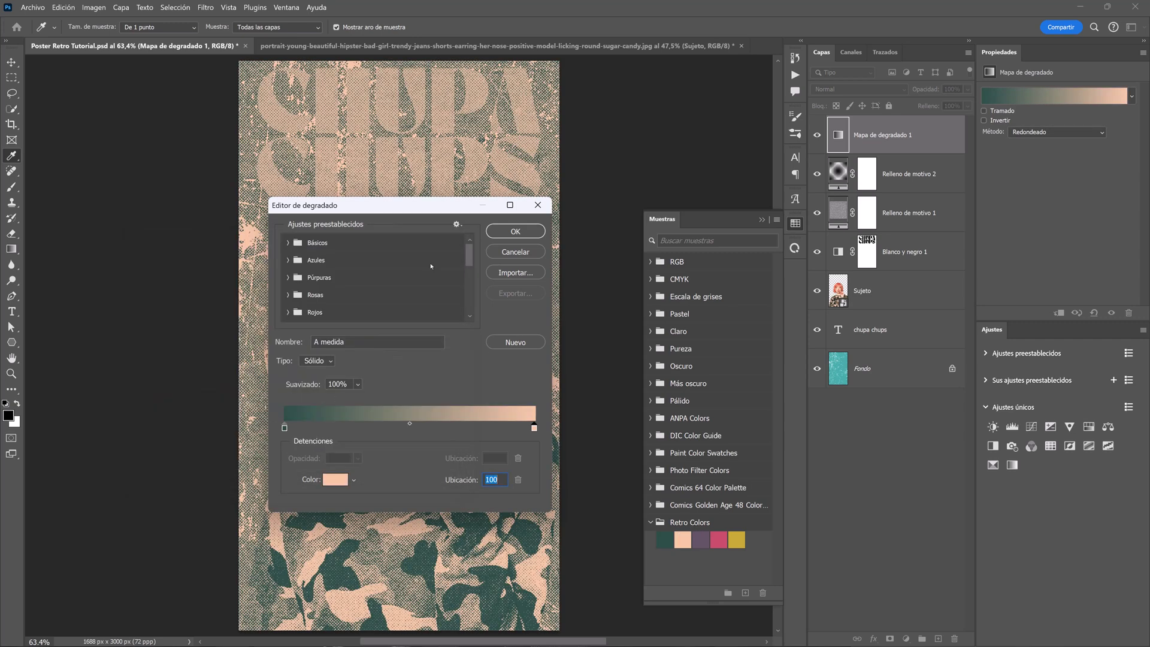
left_click(515, 232)
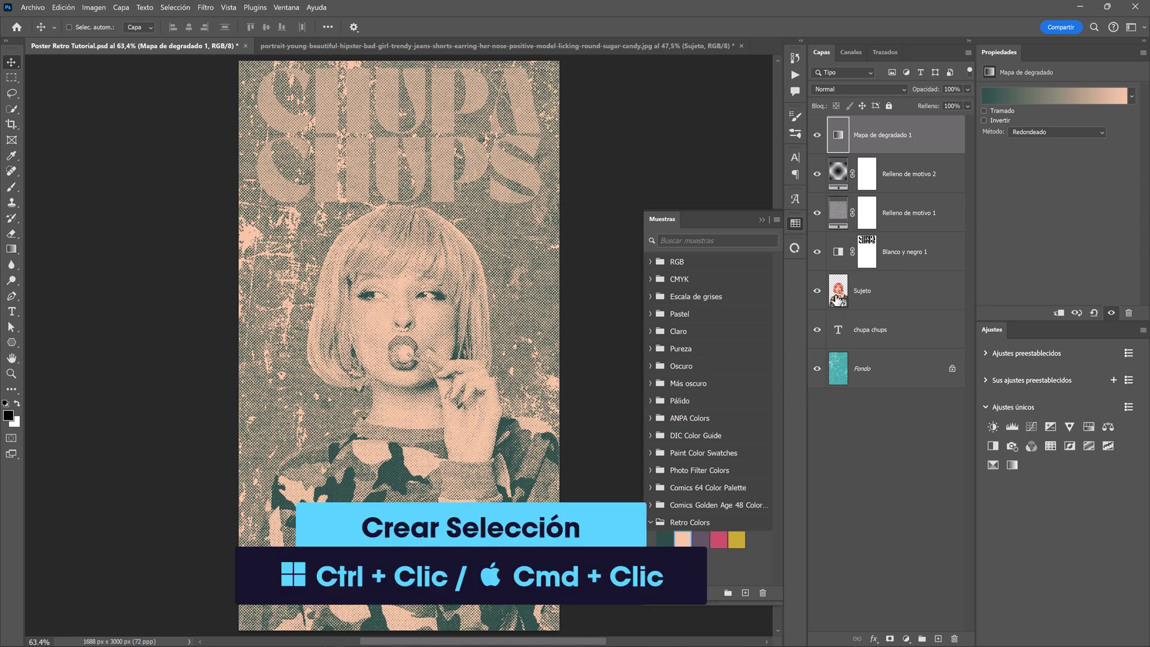
Step: Mask the teal-and-peach gradient map to the woman using the Sujeto layer's outline
left_click(837, 297, "ctrl")
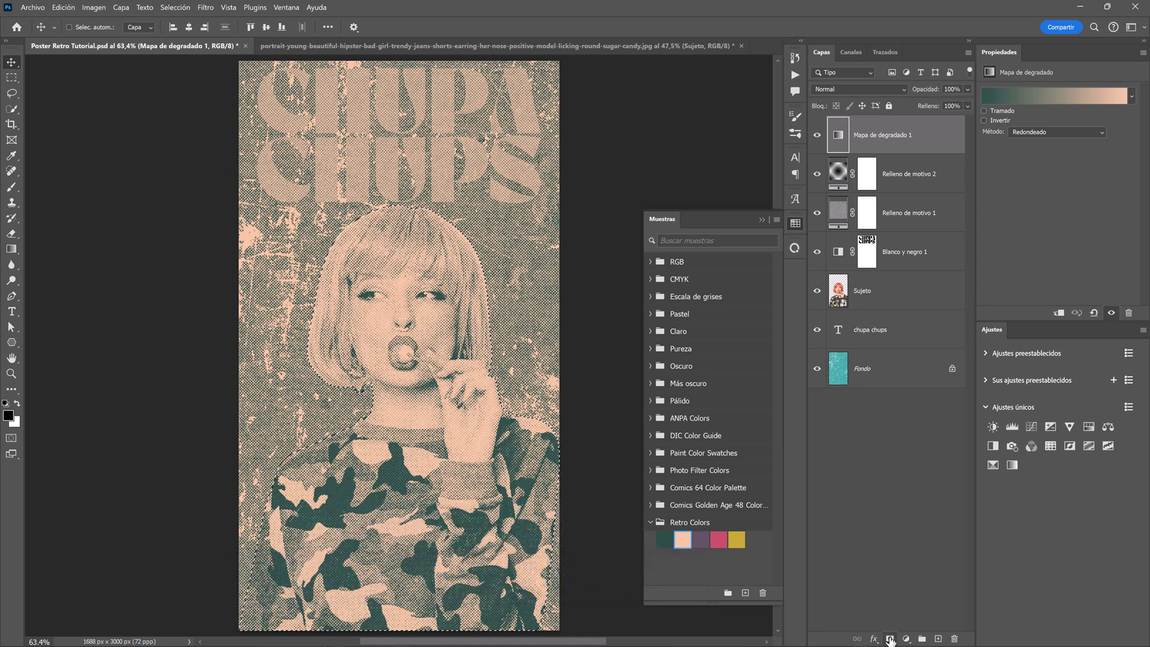
left_click(891, 639)
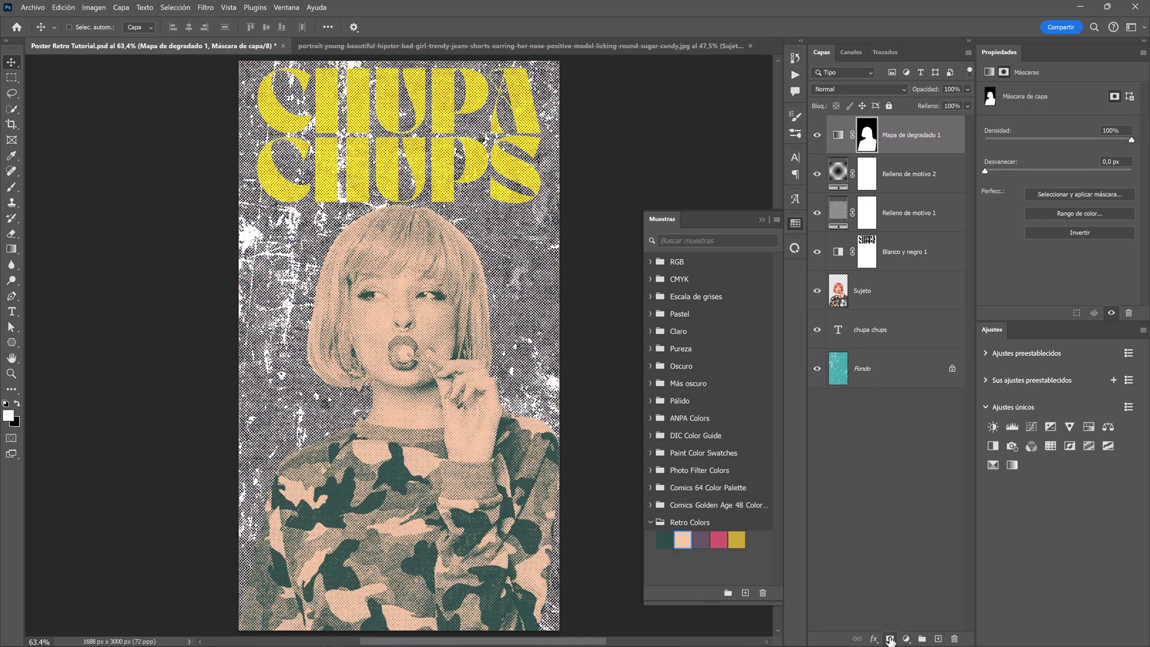
left_click(885, 438)
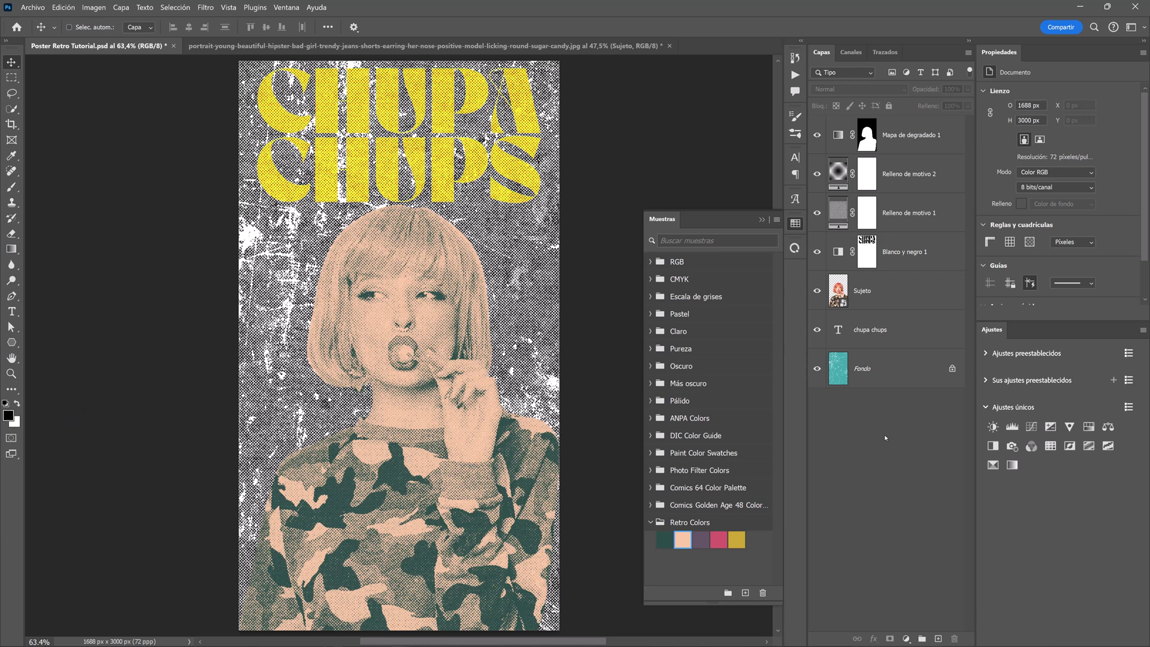
left_click(906, 639)
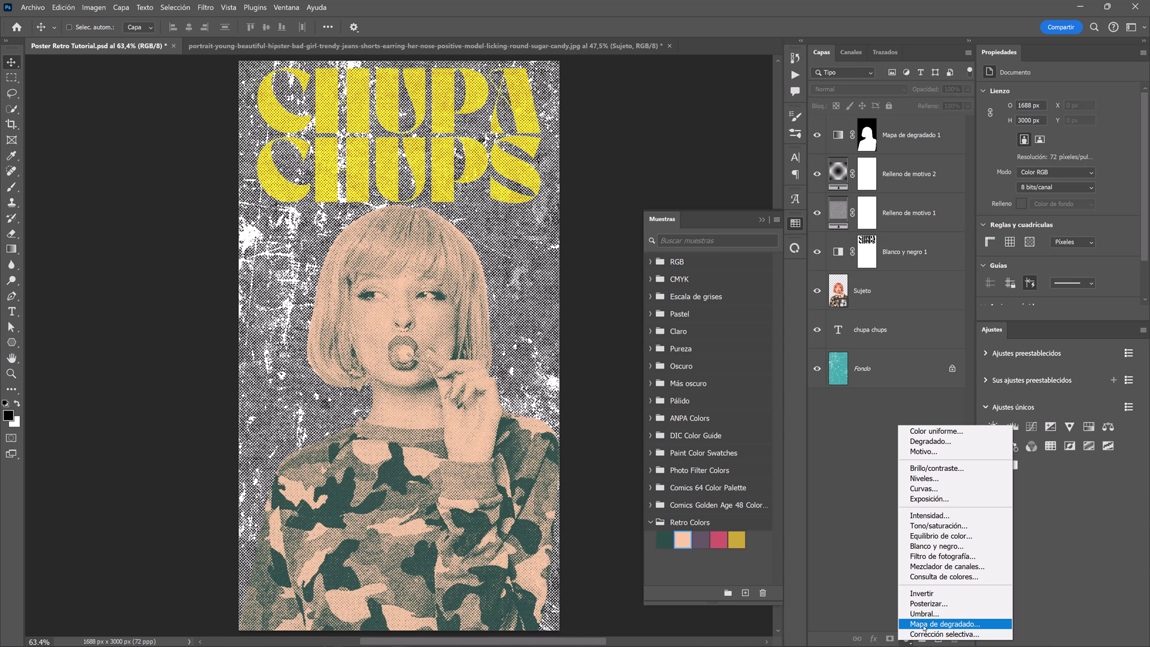
Step: Add a second gradient map layer and delete its layer mask
left_click(924, 625)
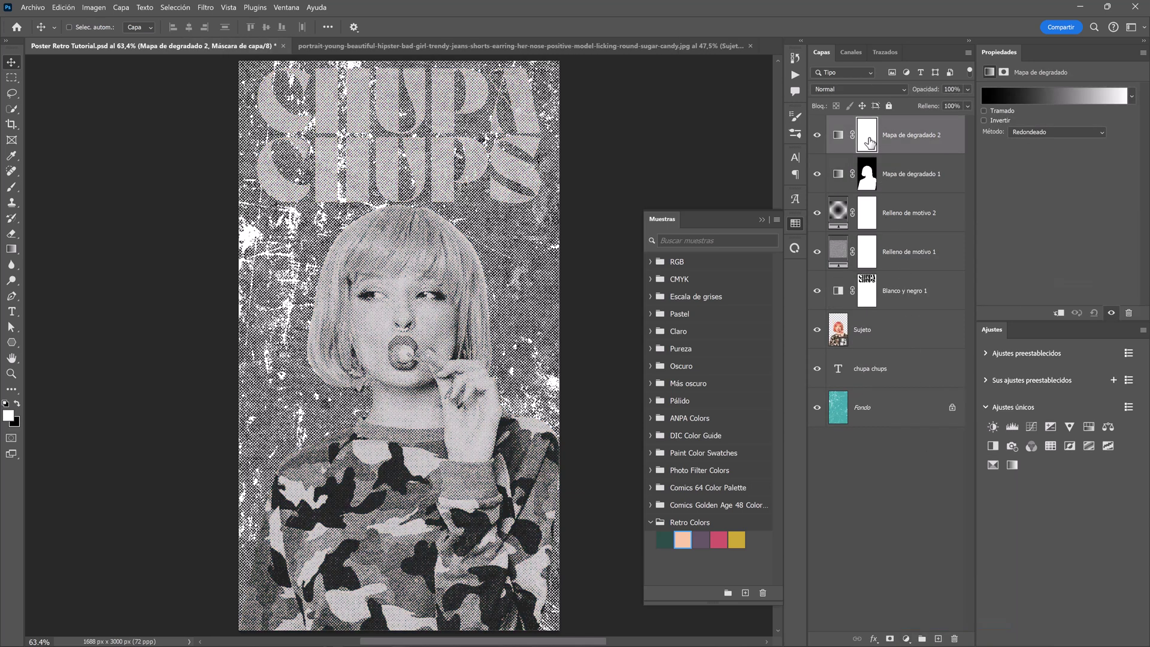
right_click(869, 141)
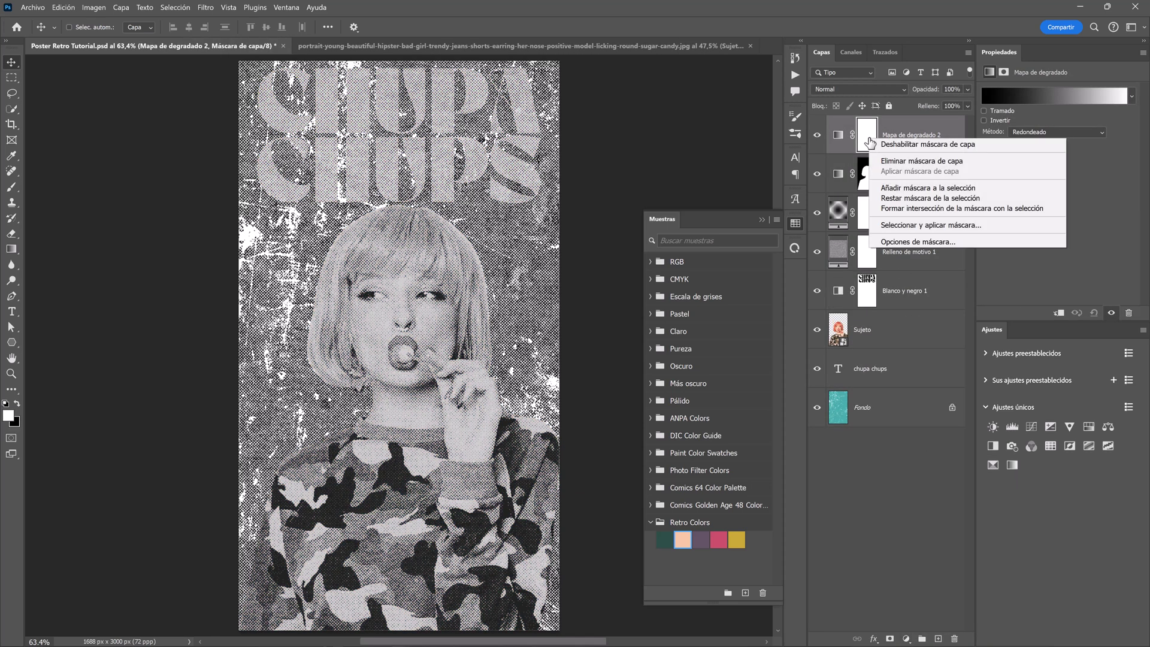
left_click(887, 157)
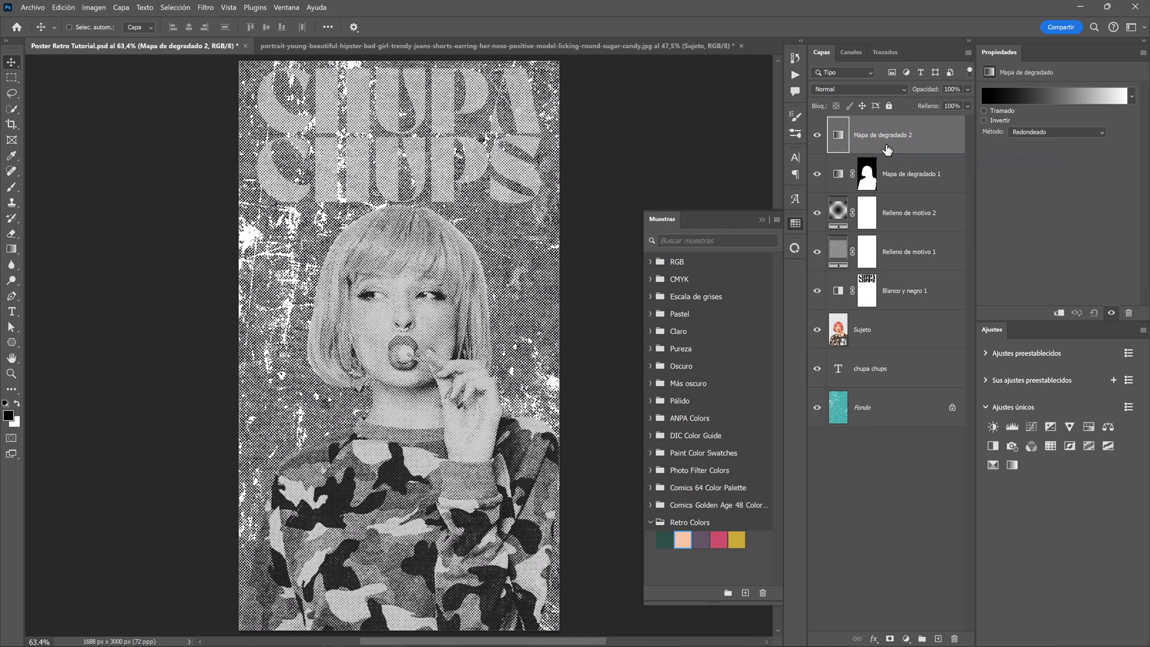
Step: Set the second gradient to run from dusky purple 655565 to pink df4e67
left_click(1069, 98)
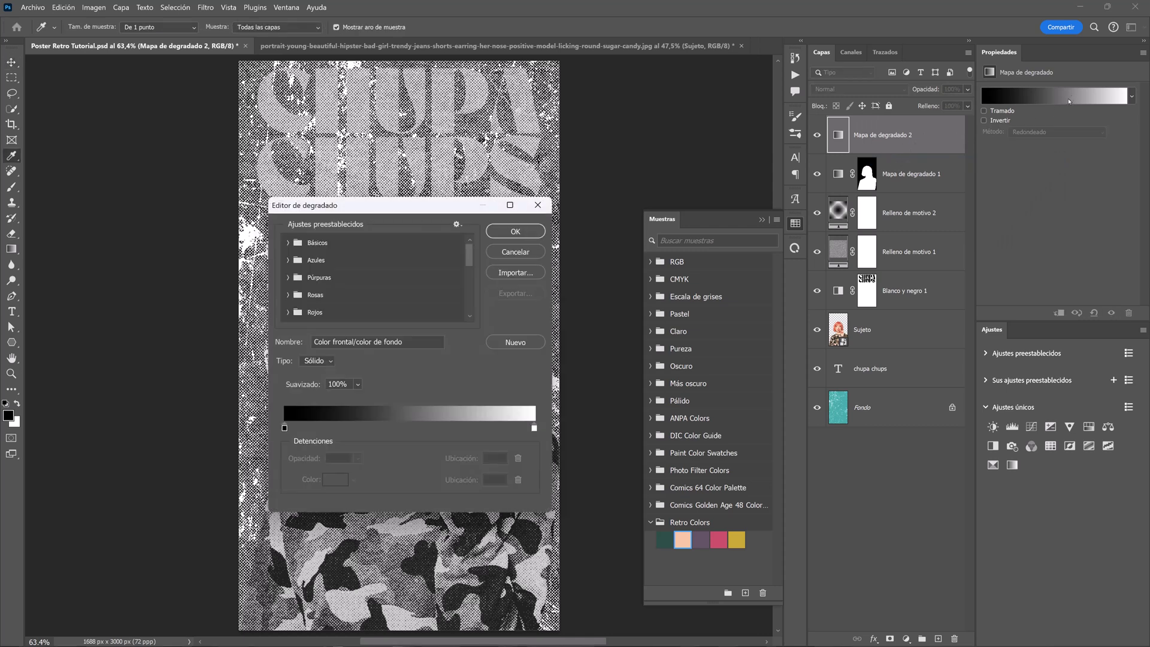
left_click(285, 428)
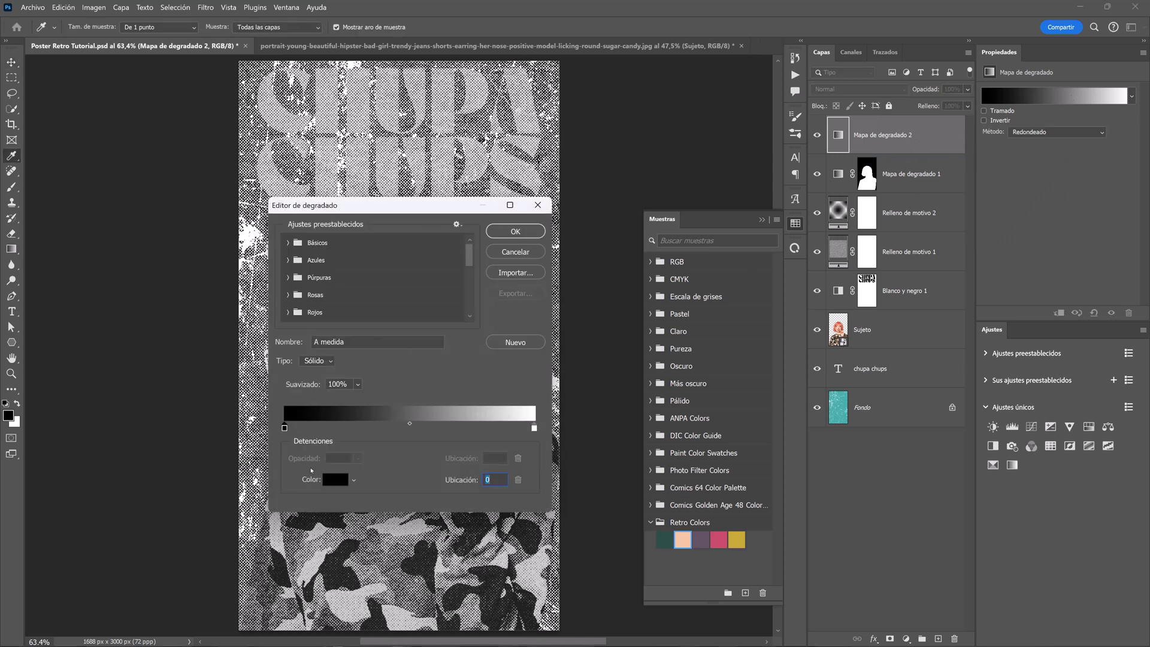
left_click(335, 479)
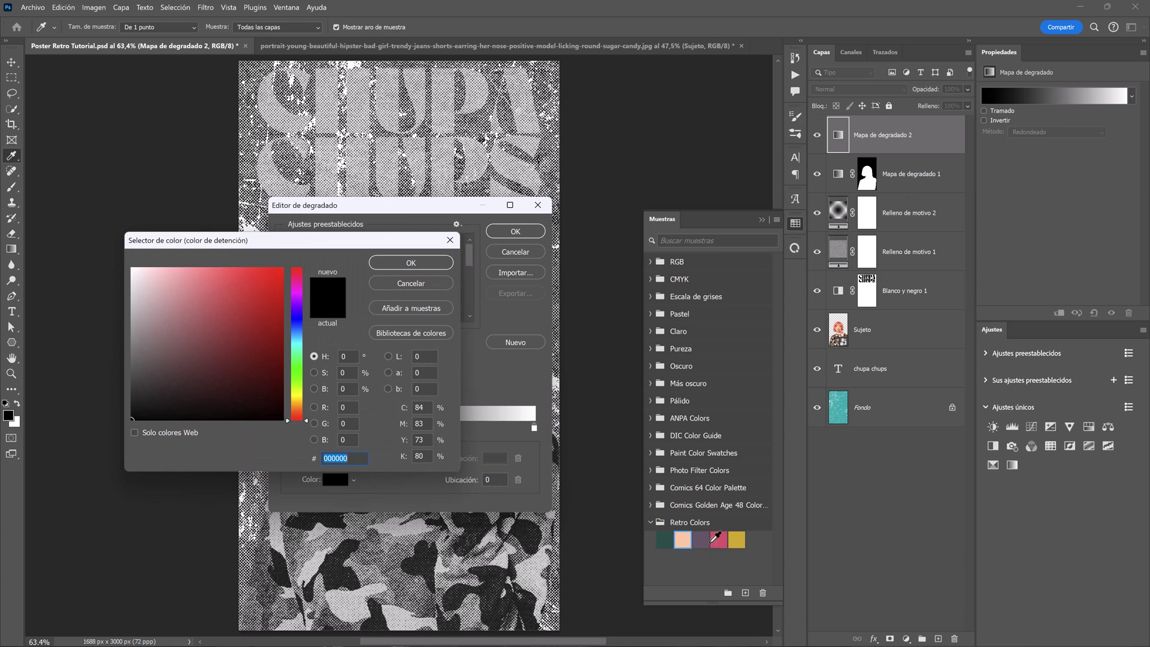
left_click(705, 541)
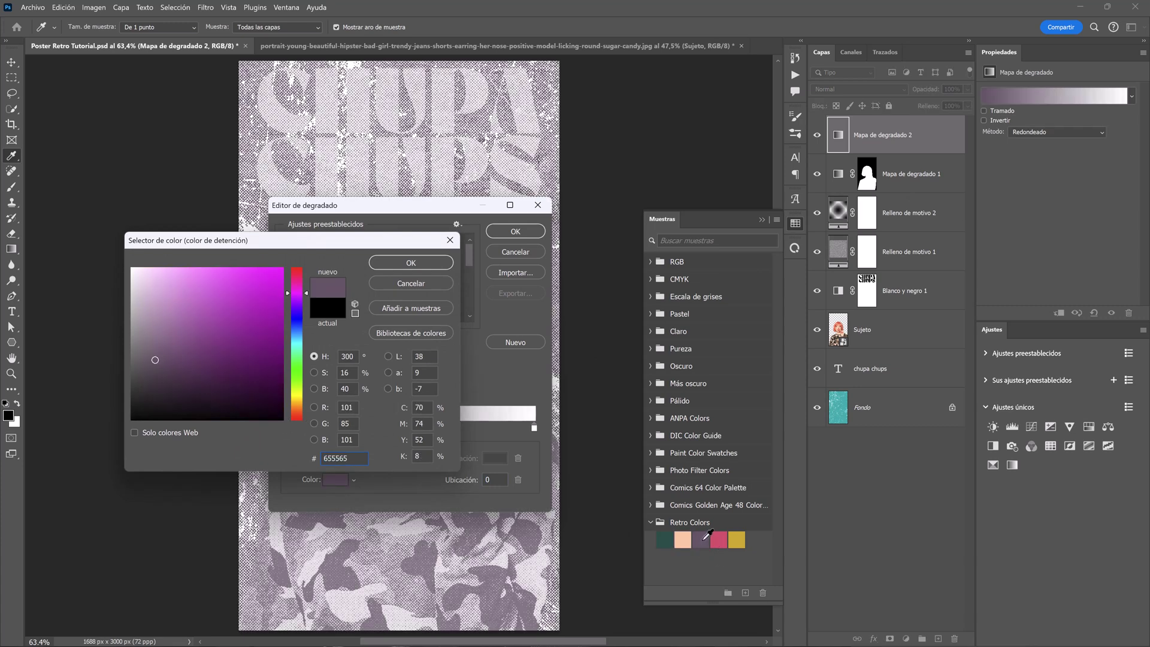
left_click(439, 271)
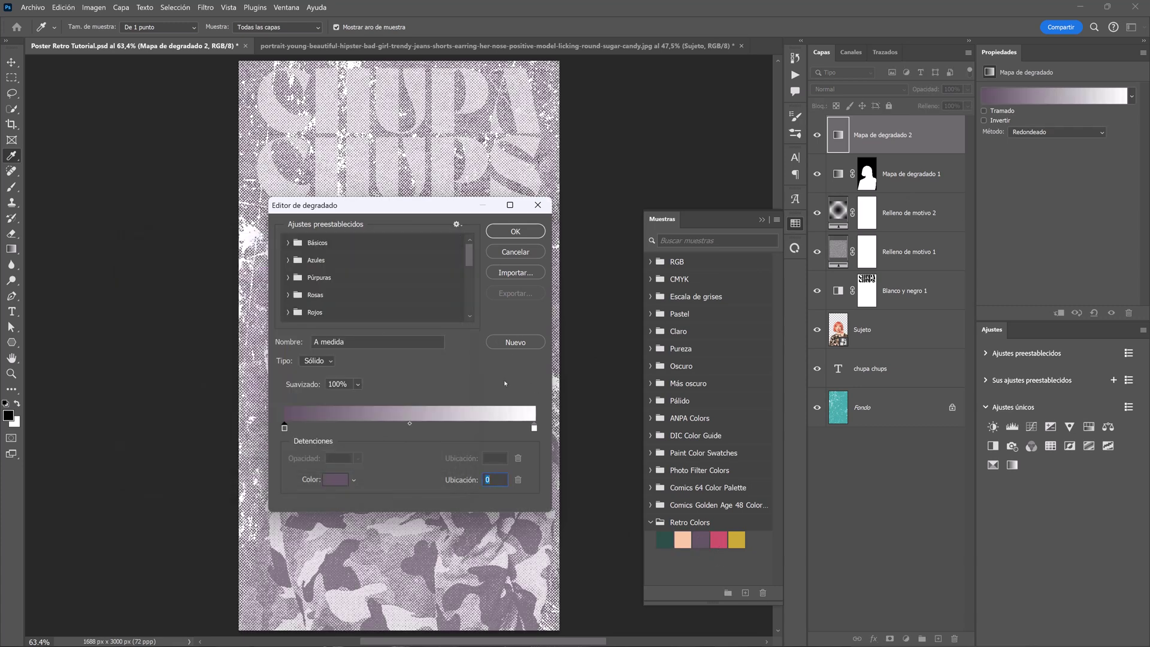
left_click(535, 428)
left_click(334, 480)
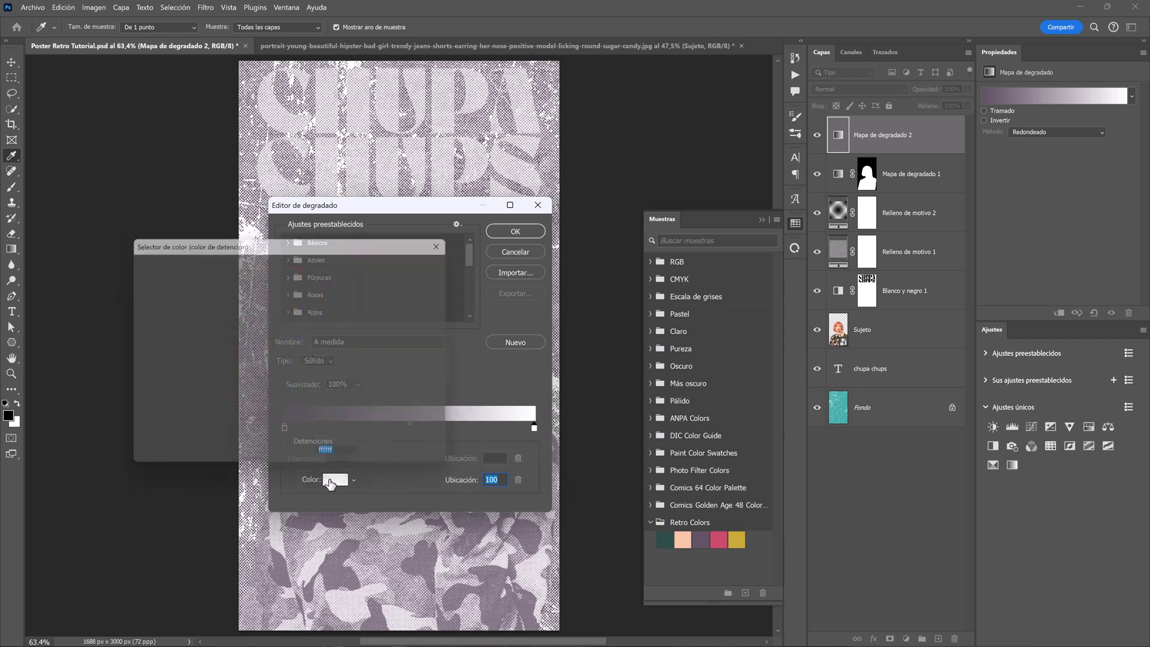
left_click(719, 539)
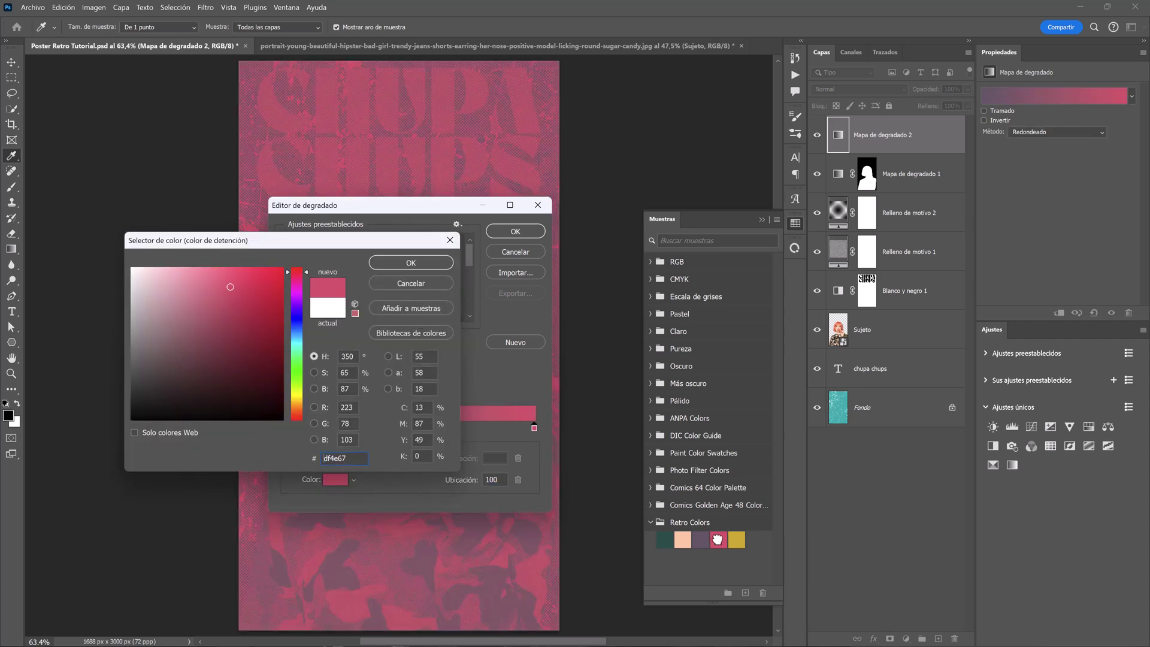
left_click(427, 268)
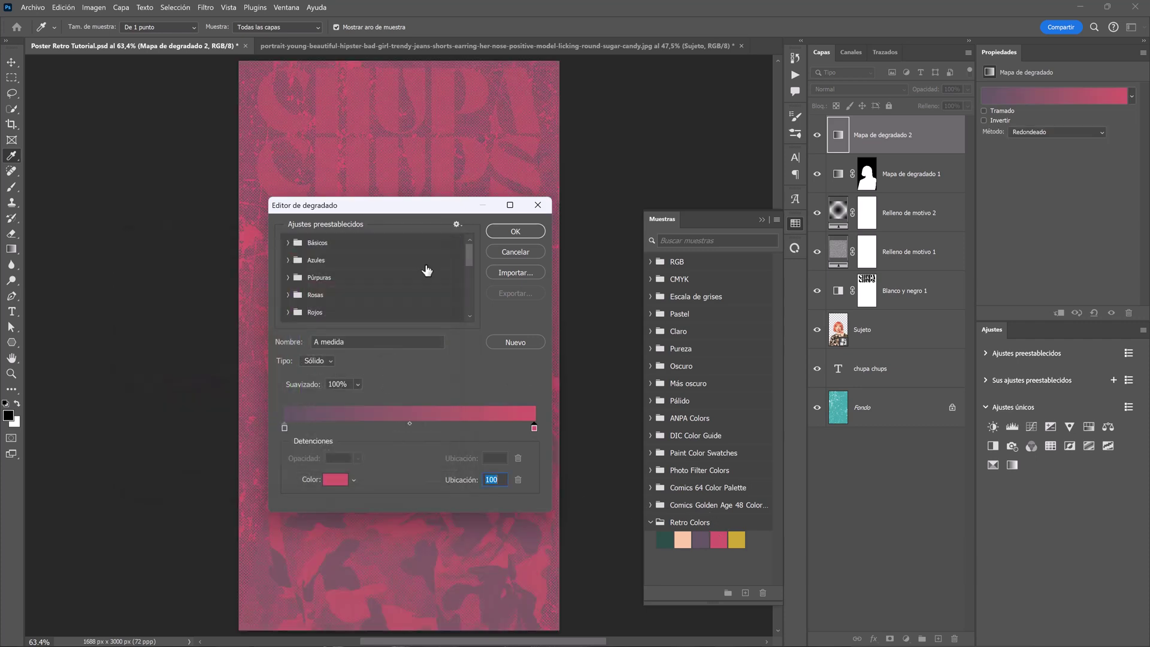
left_click(503, 232)
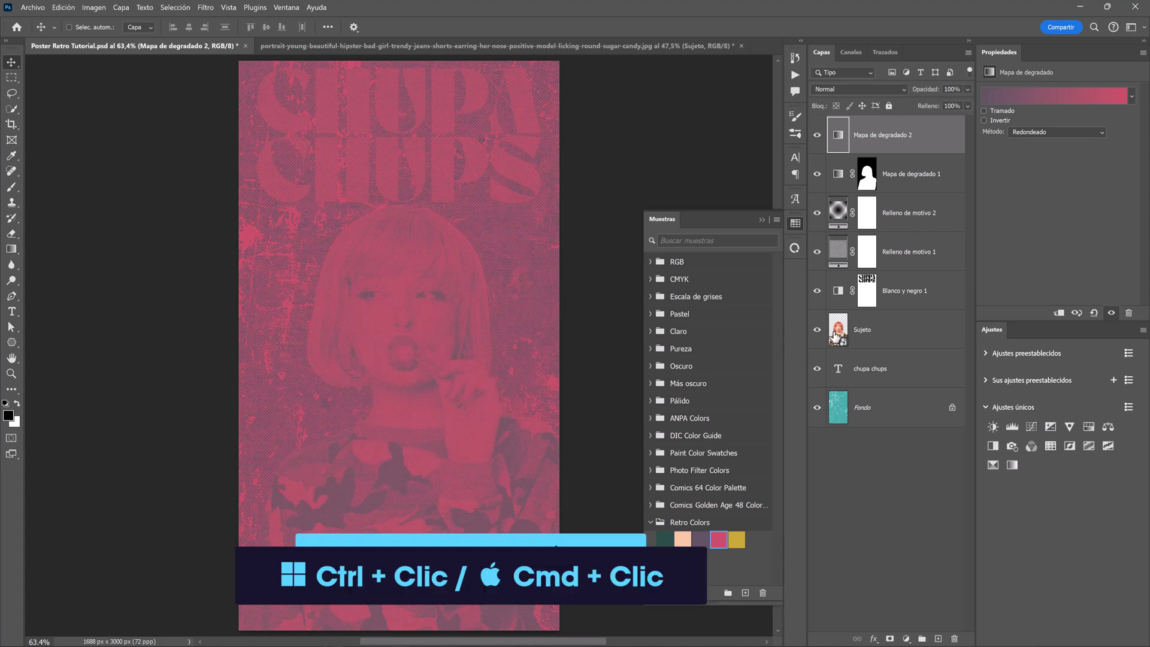
Step: Mask the pink gradient map to the inverse of the woman's outline, covering only the background
left_click(837, 334, "ctrl")
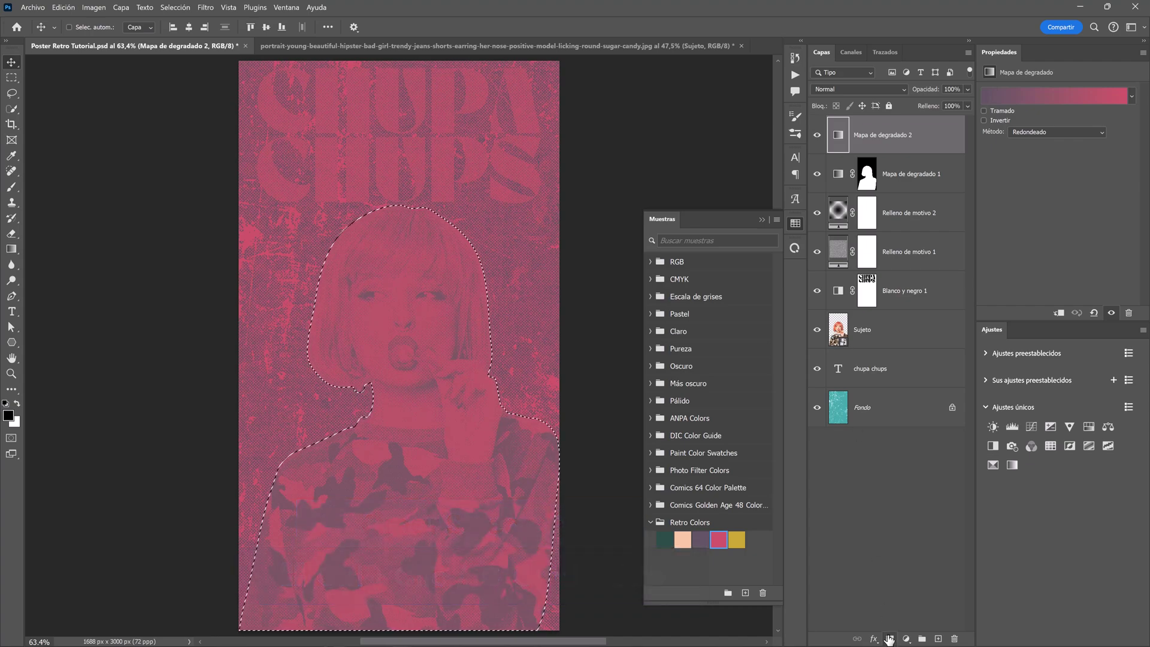
left_click(891, 639)
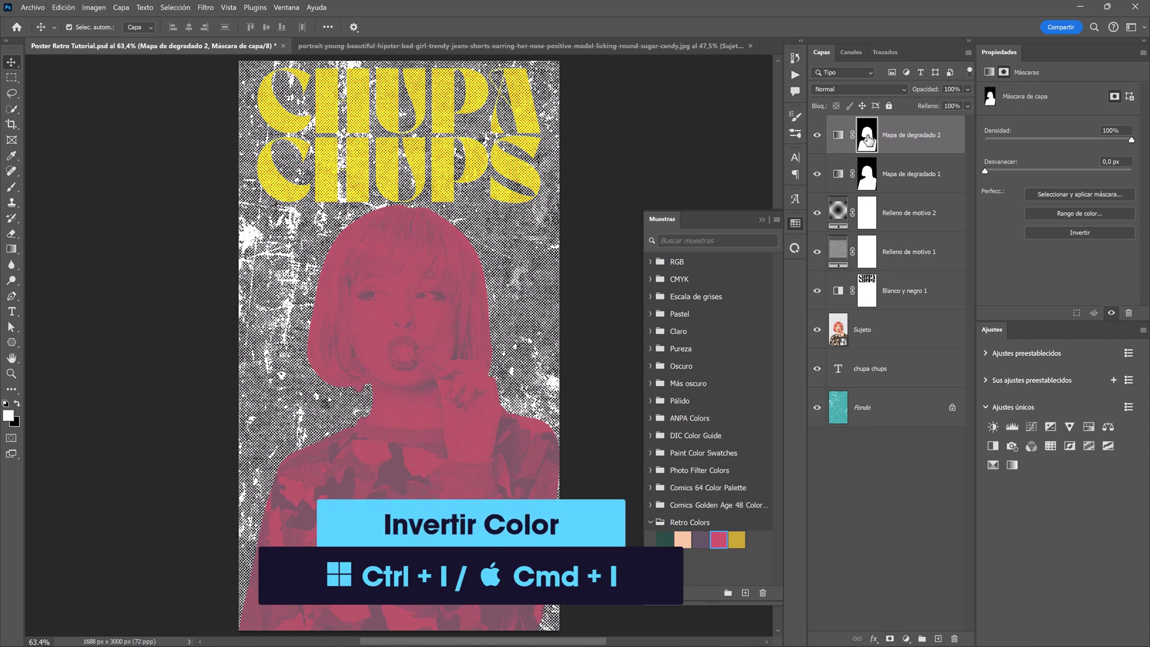
key("ctrl+i")
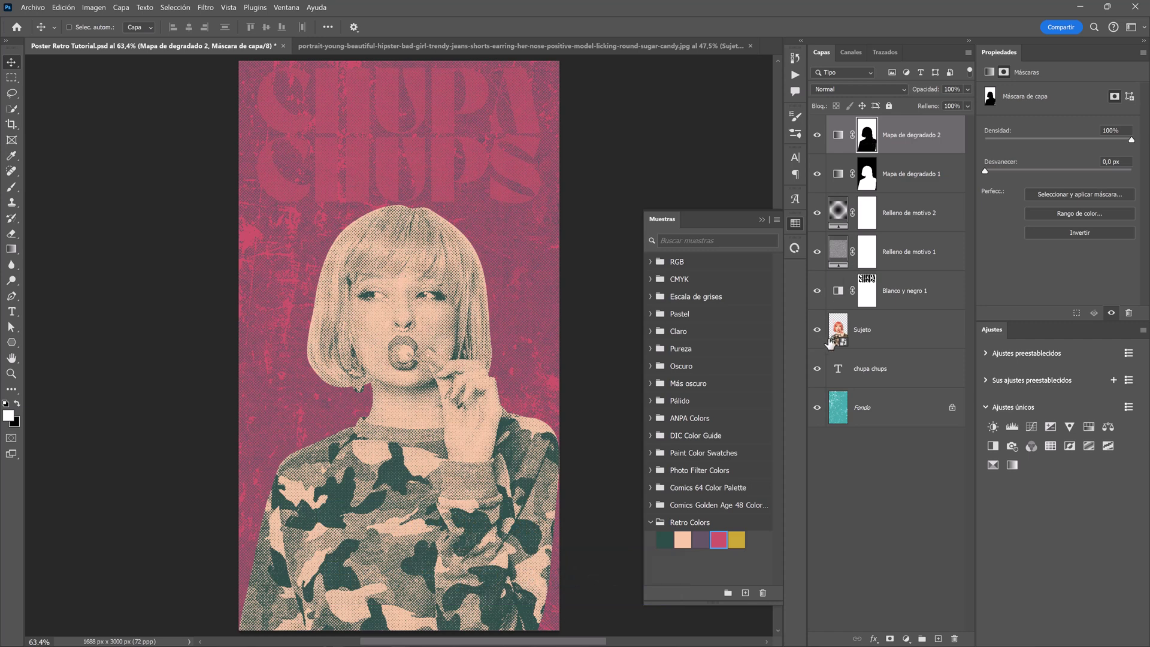
Step: Fill the CHUPA CHUPS lettering white in the mask so the title shows yellow again
left_click(846, 371, "ctrl")
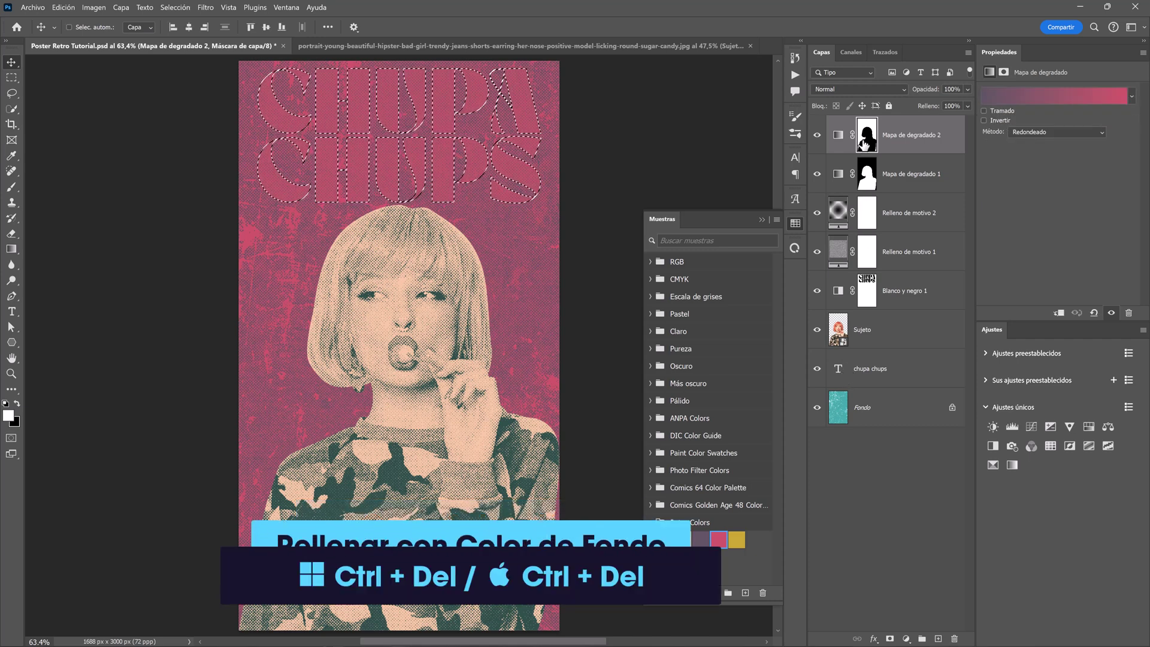
key("ctrl+Delete")
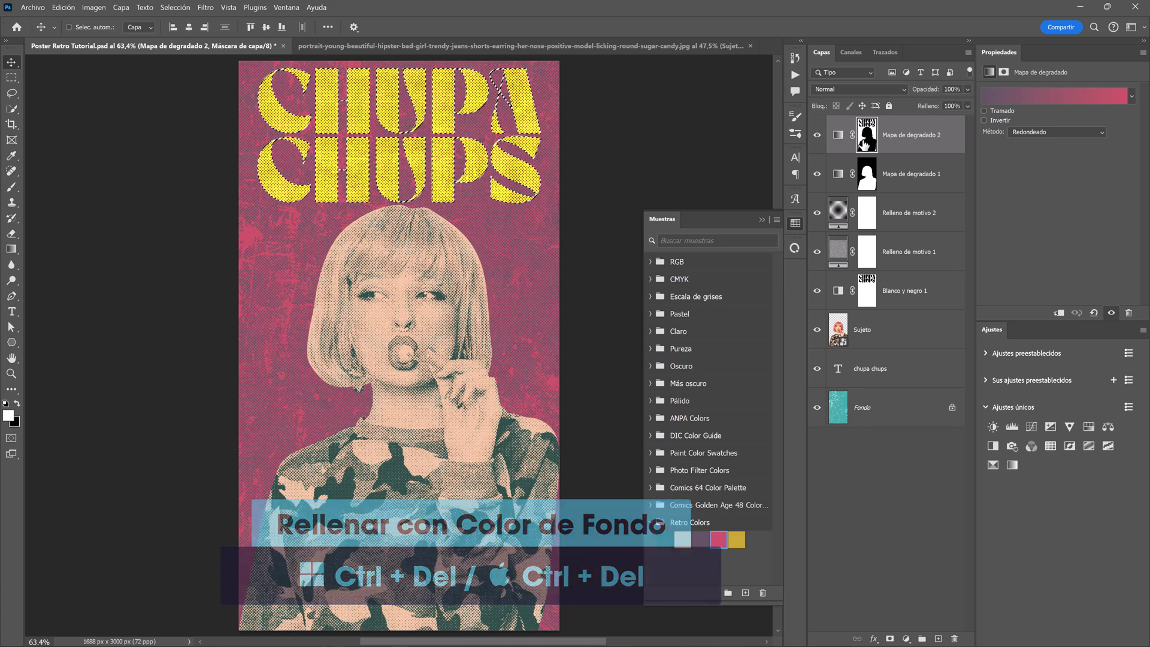
key("ctrl+d")
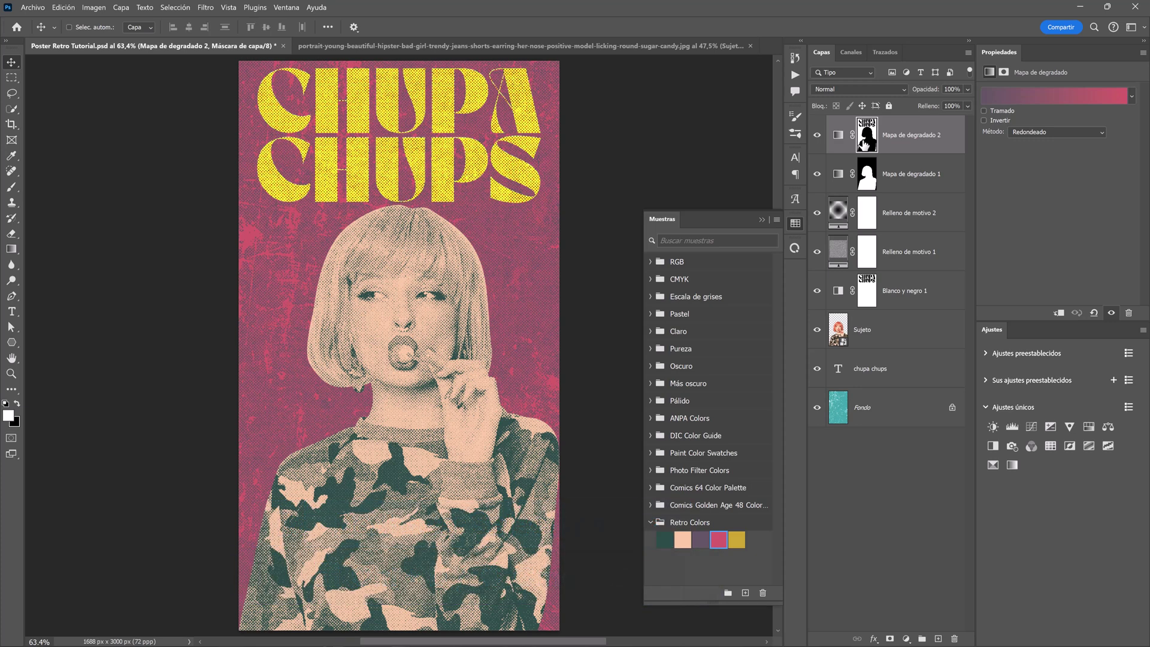
Step: Add a dark grainy Retro Texturas pattern fill layer over the poster in Trama blend mode
left_click(763, 220)
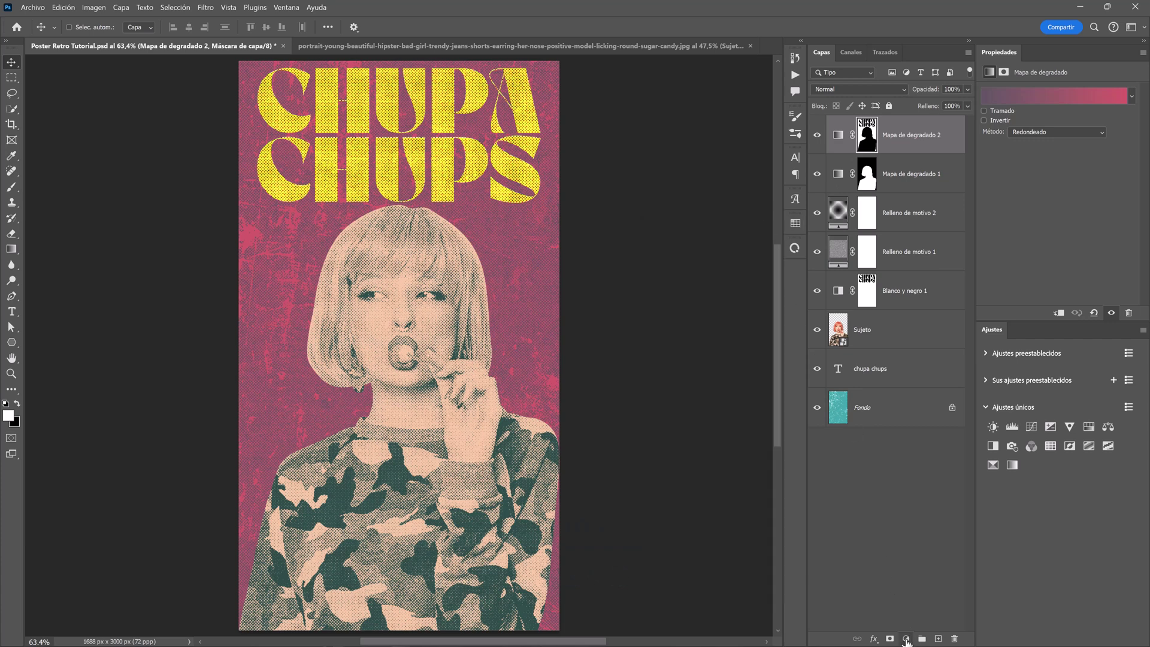
left_click(906, 639)
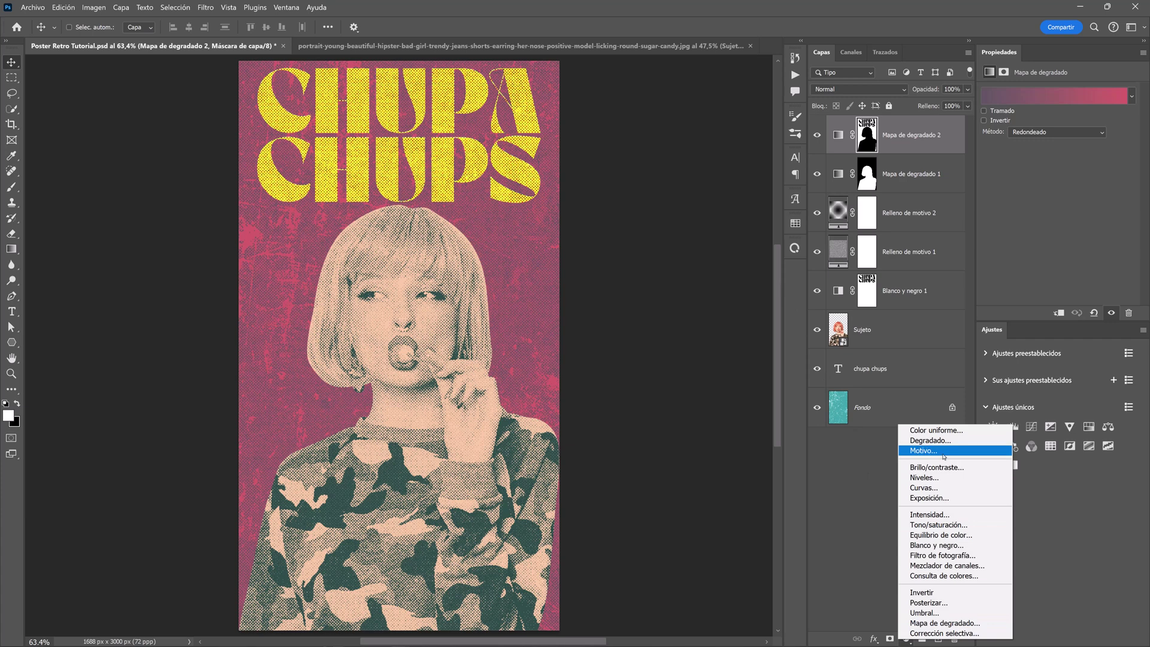
left_click(940, 451)
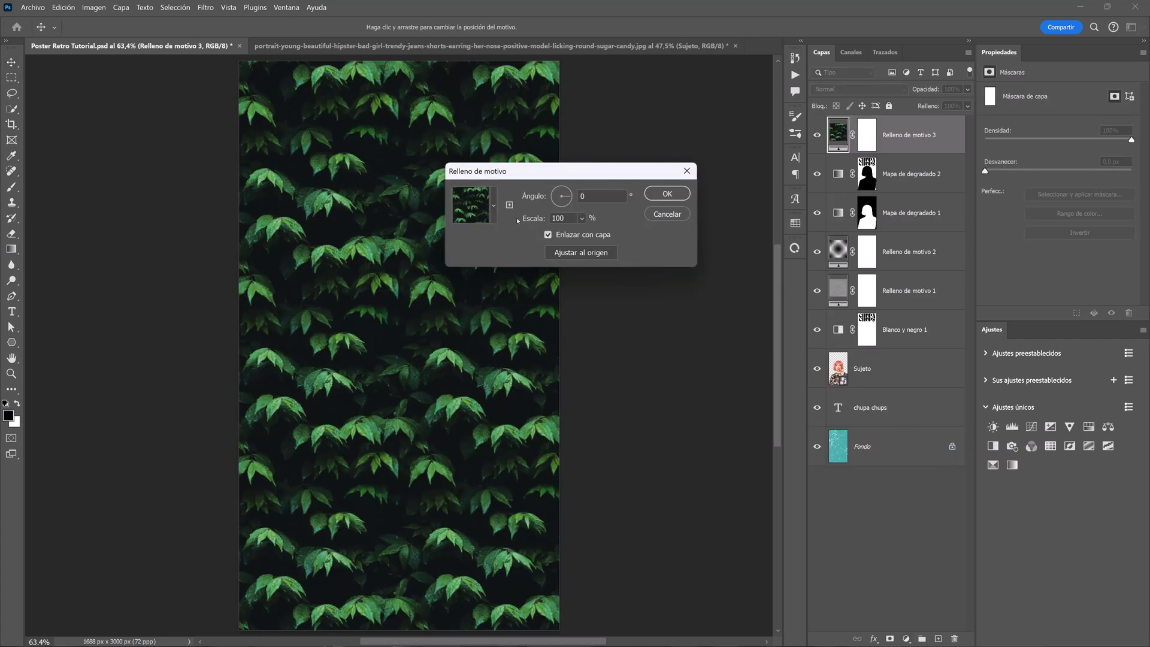
left_click(495, 205)
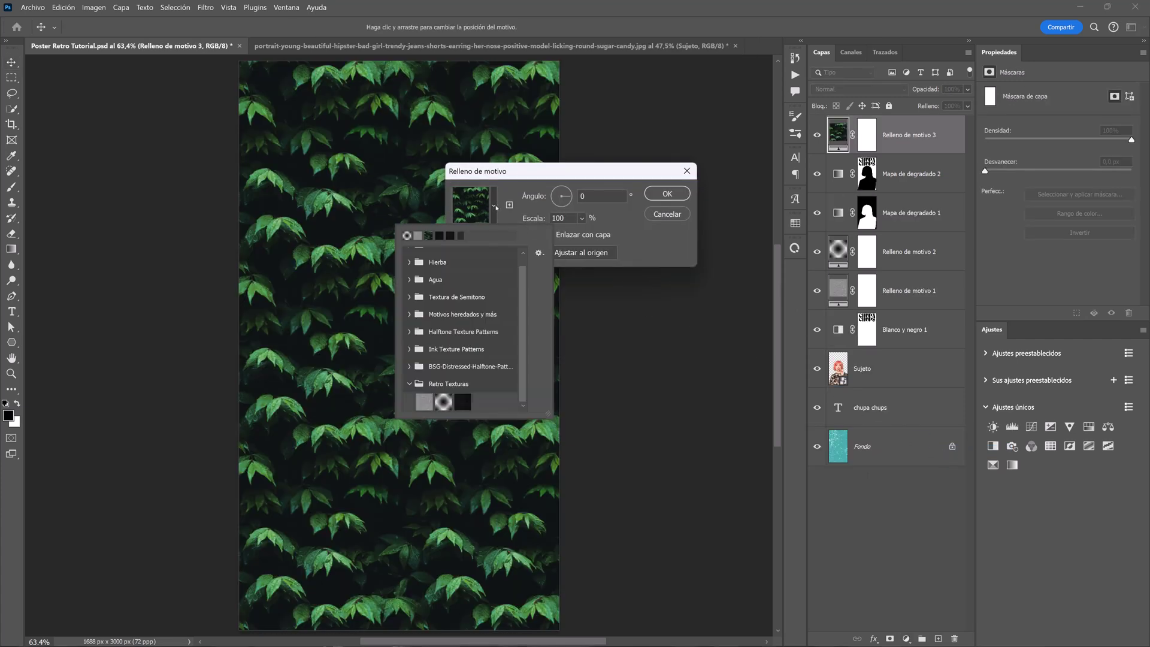
left_click(464, 403)
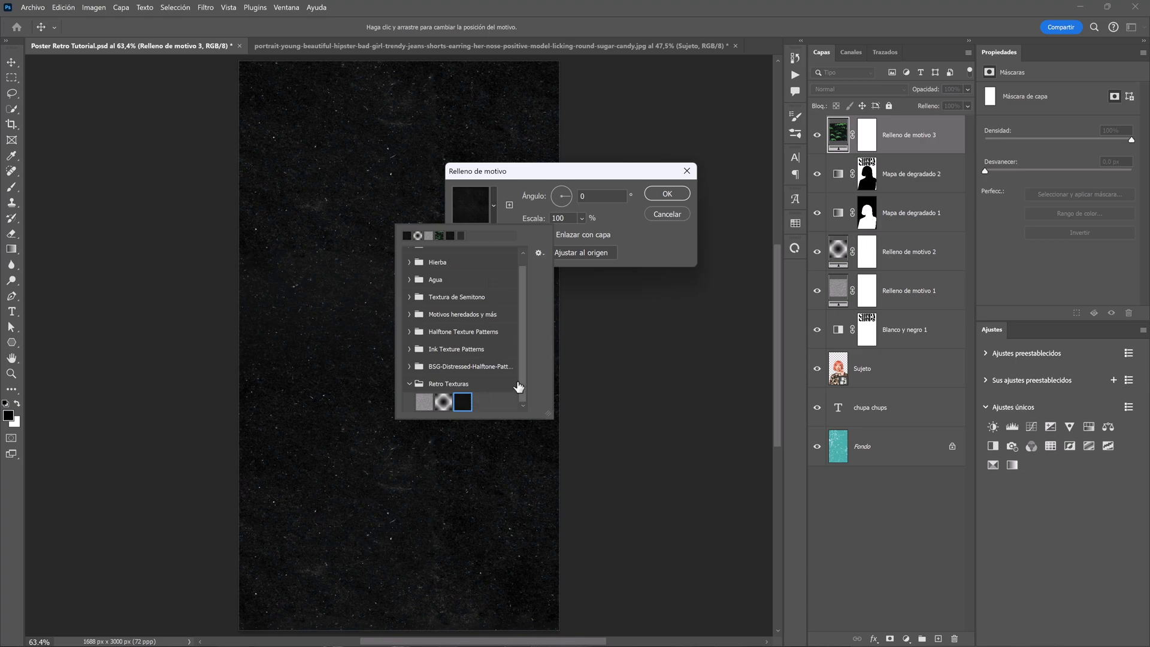
left_click(656, 200)
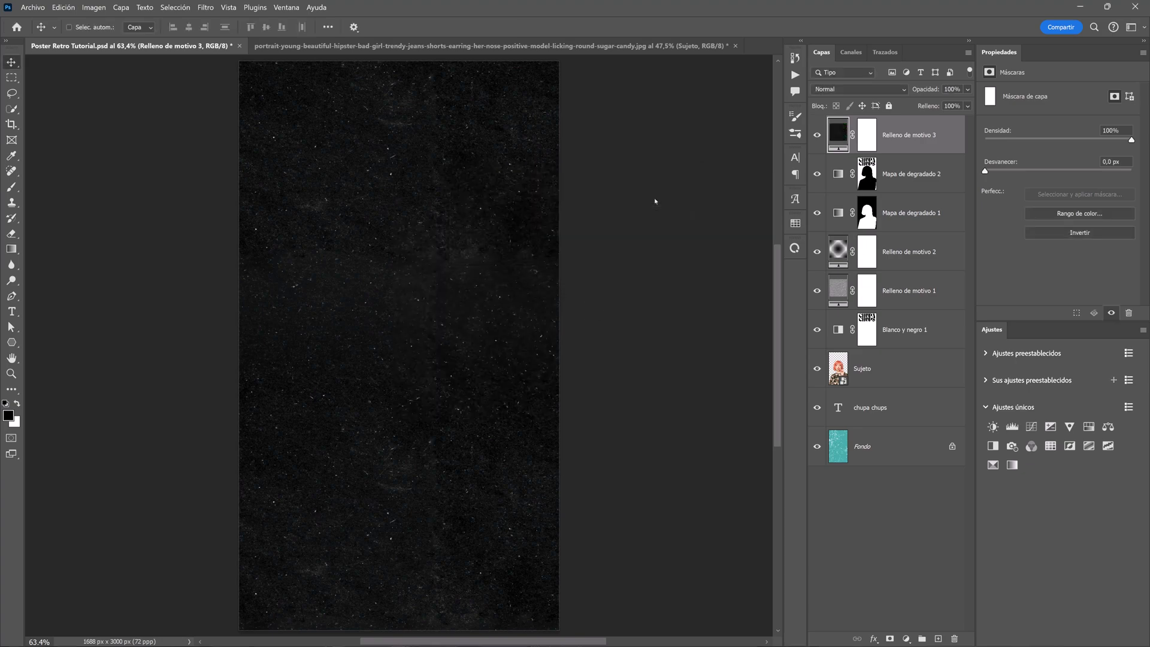
left_click(843, 89)
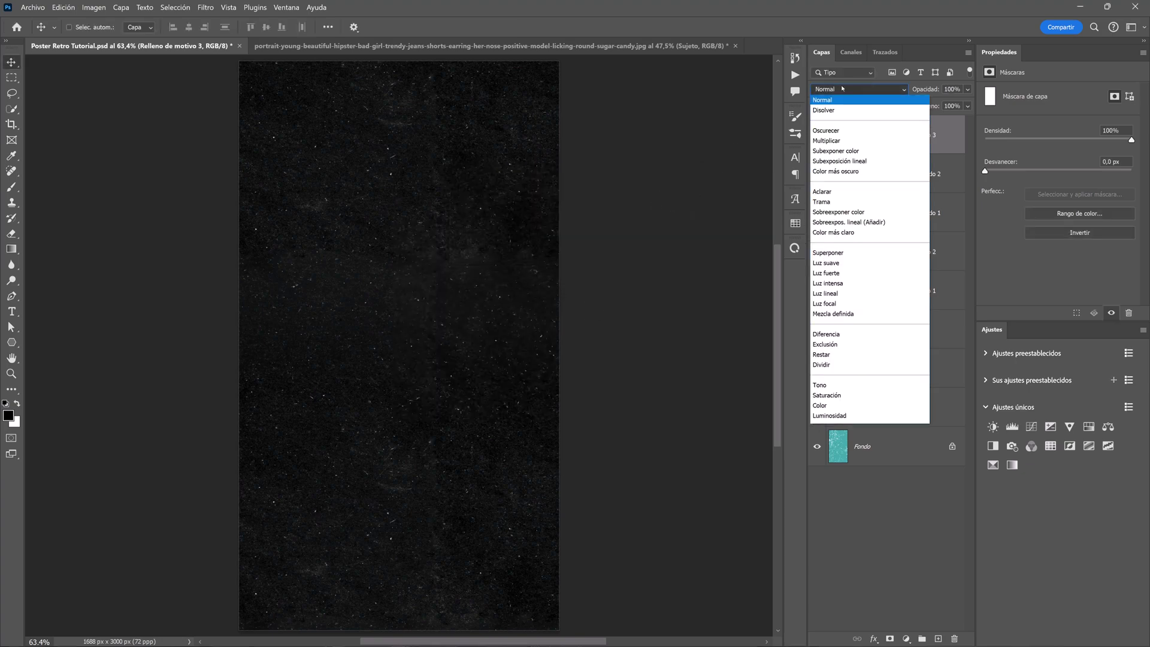
left_click(842, 203)
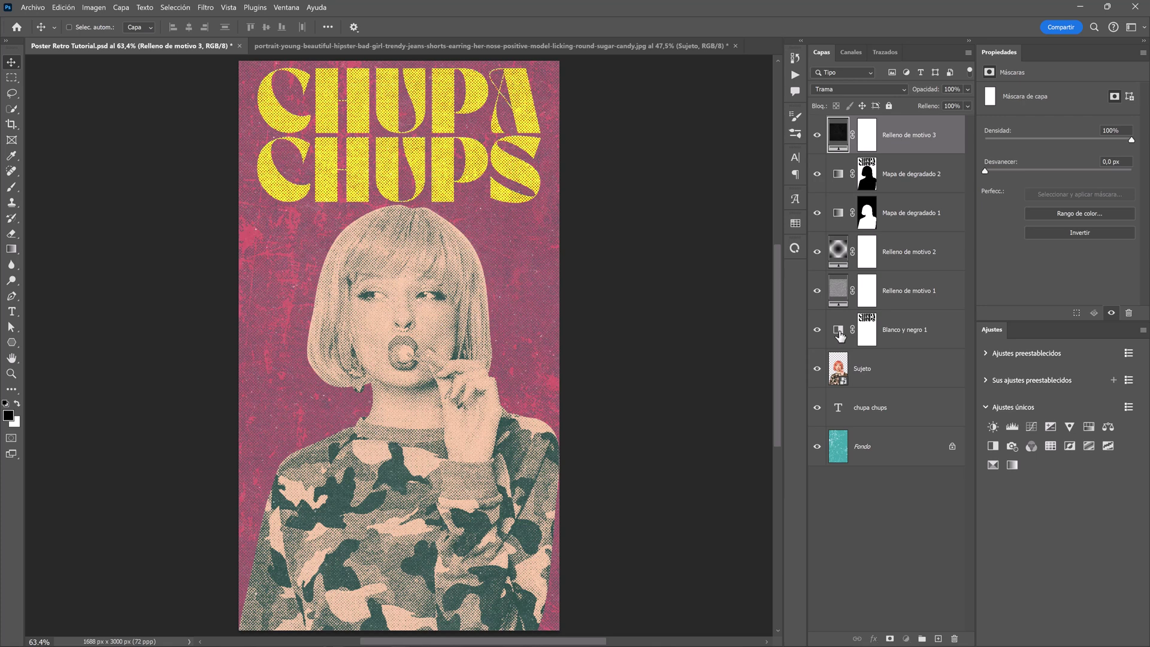
Step: Adjust the Blanco y negro 1 Reds, Yellows, Greens, Cyans and Magentas sliders for darker, punchier contrast
left_click(840, 333)
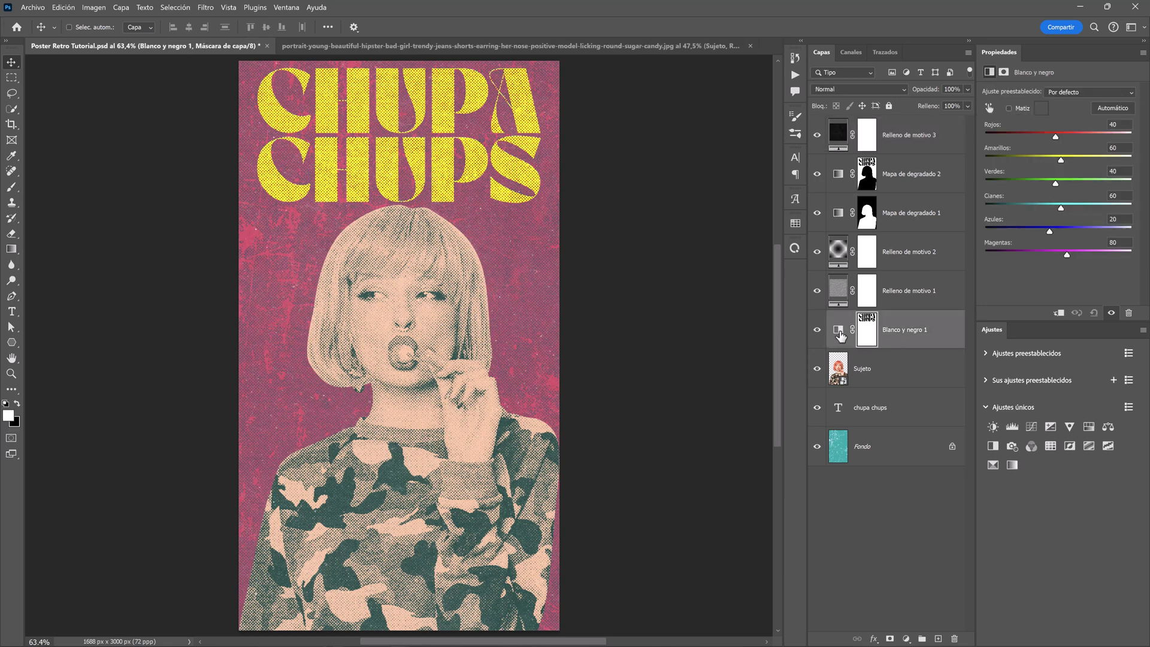
mouse_move(1056, 137)
left_mouse_down()
mouse_move(1028, 137)
mouse_move(1079, 160)
mouse_move(983, 180)
left_mouse_up()
left_click_drag(1061, 207, 1065, 209)
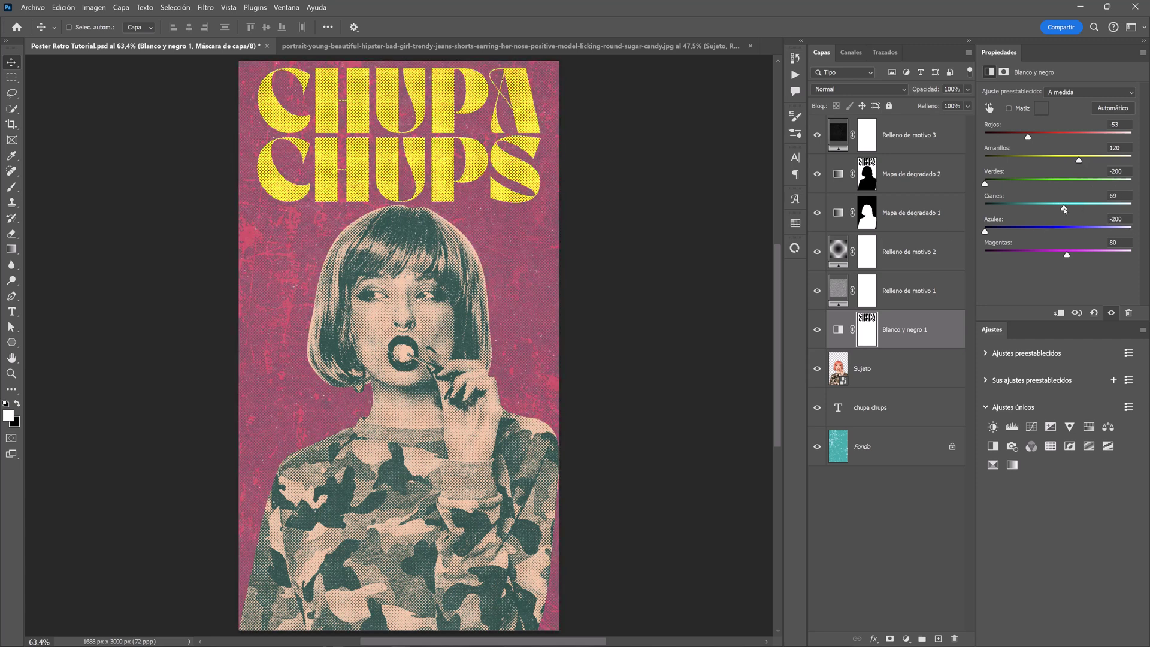
left_click_drag(1065, 256, 944, 259)
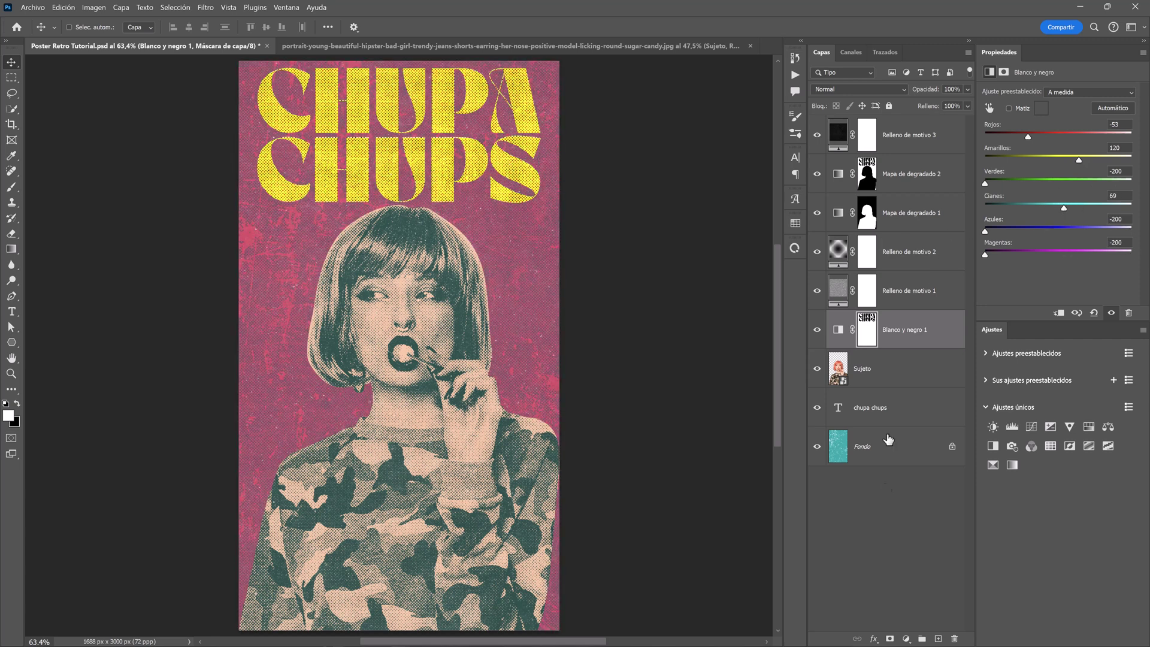
left_click(889, 532)
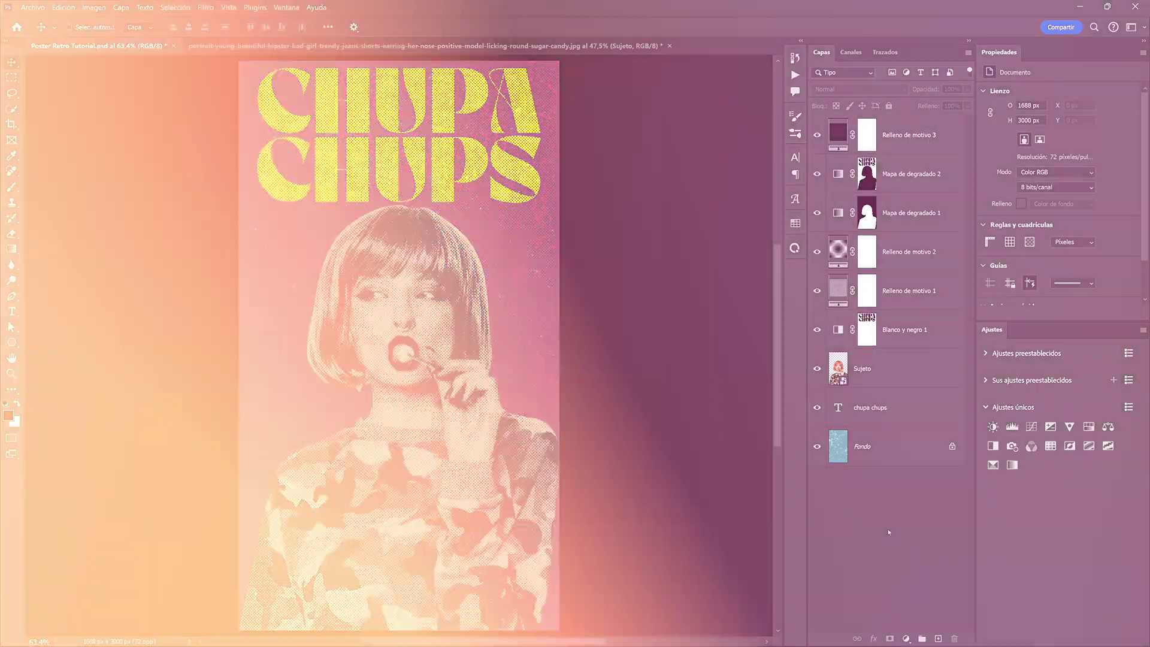